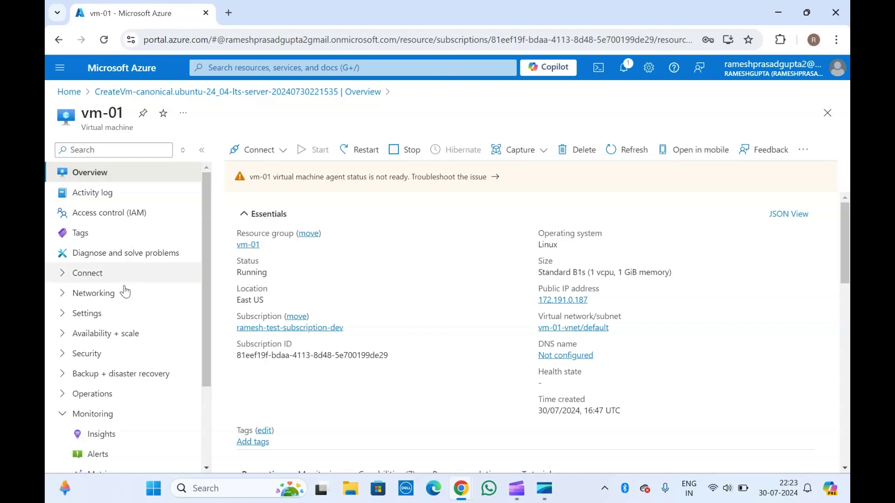
# Review the Insights page under vm-01's monitoring options, and open its Alerts page
pyautogui.scroll(-3, 124, 310)
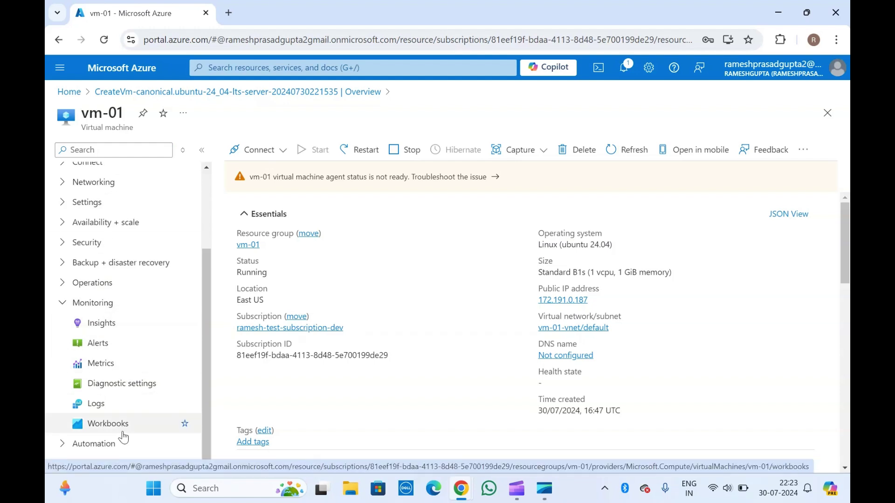
pyautogui.click(102, 326)
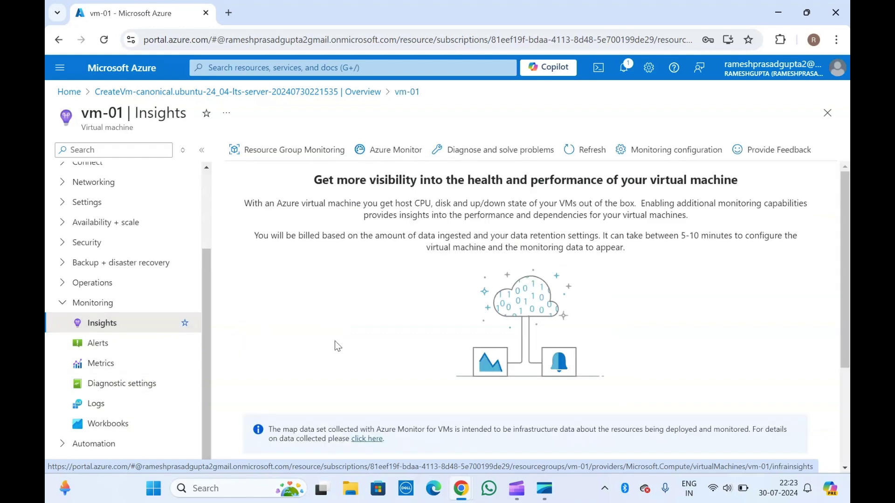
pyautogui.scroll(-3, 337, 346)
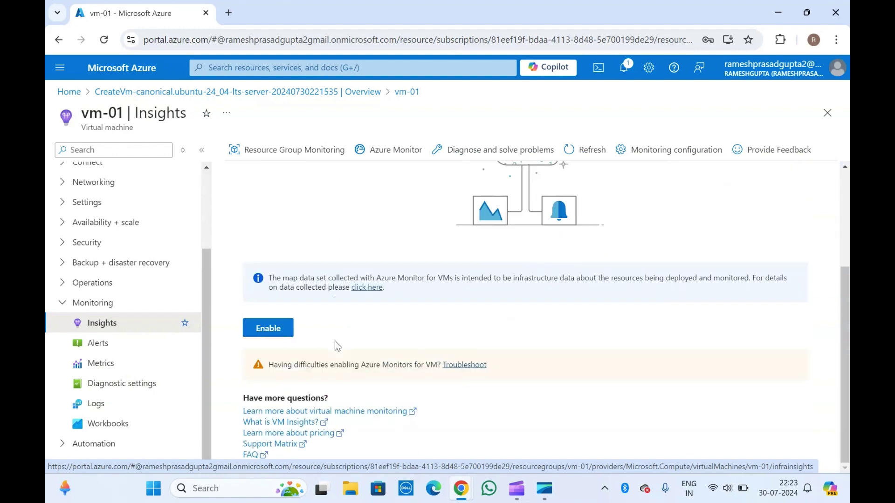
pyautogui.scroll(3, 335, 343)
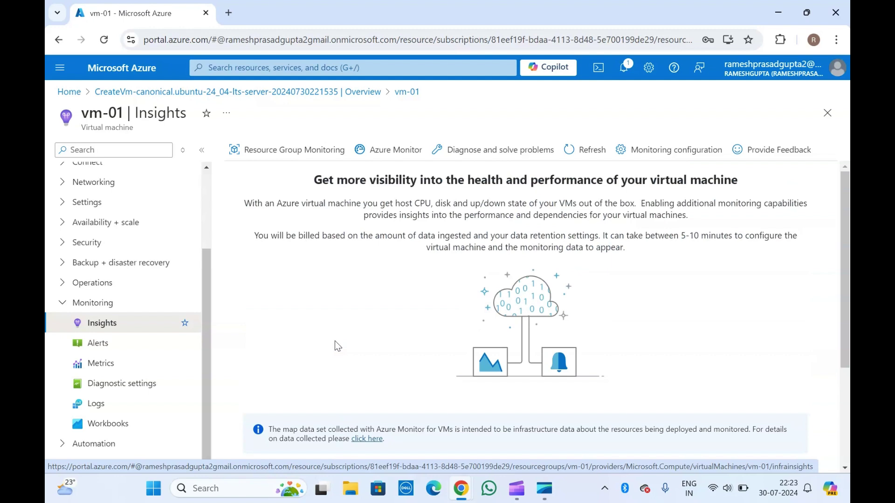
pyautogui.click(116, 344)
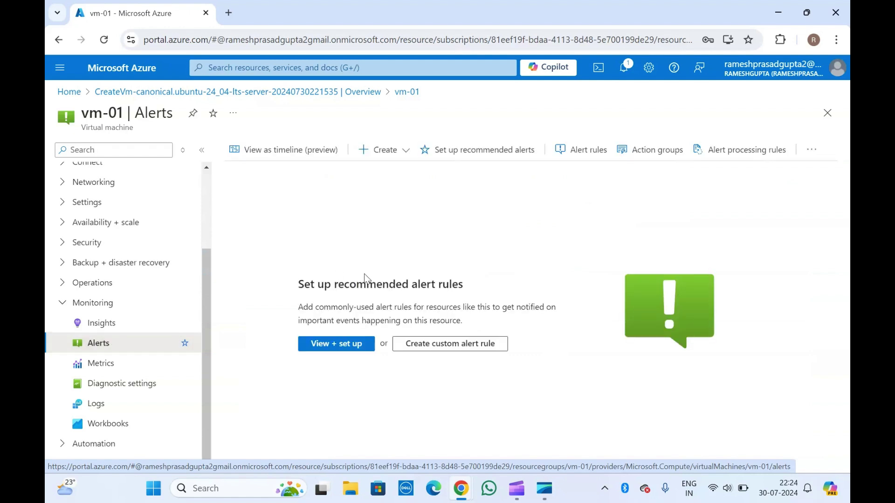
# Chart the Percentage CPU metric for vm-01 on its Metrics page
pyautogui.click(111, 362)
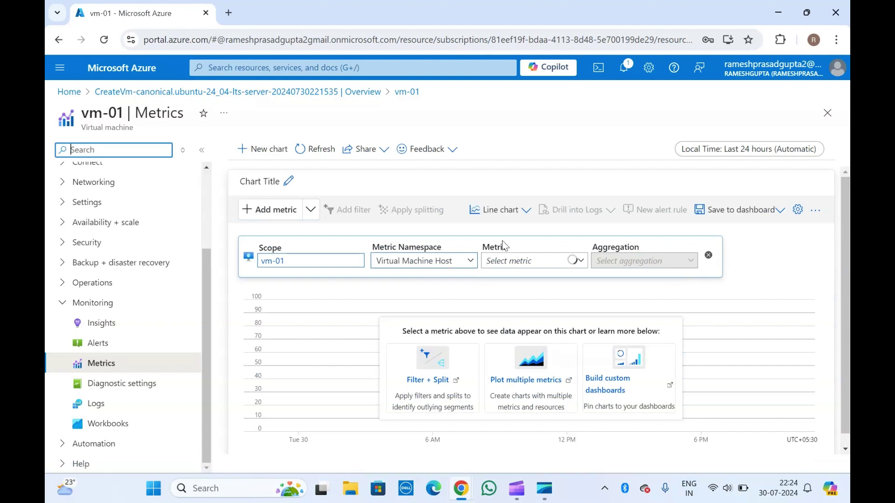
pyautogui.click(581, 261)
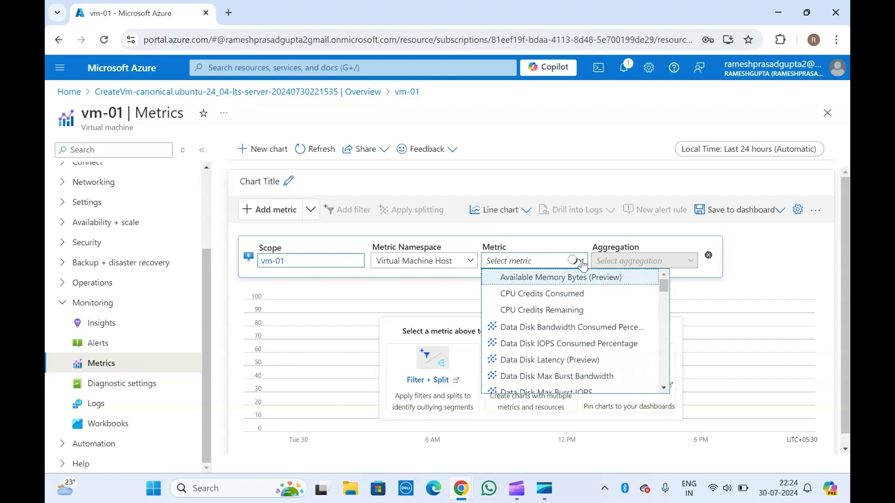
pyautogui.write('cpu')
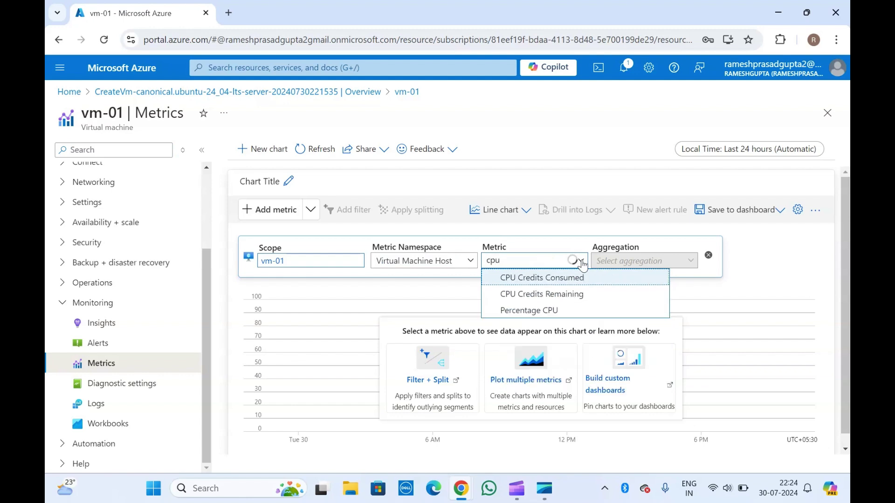
pyautogui.click(525, 309)
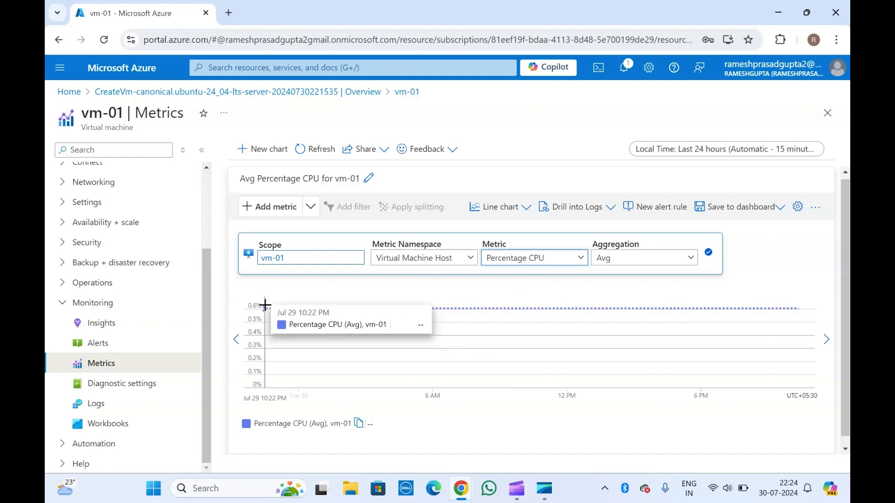
# Try the Count aggregation on the Percentage CPU chart, and switch it back to Avg
pyautogui.click(624, 262)
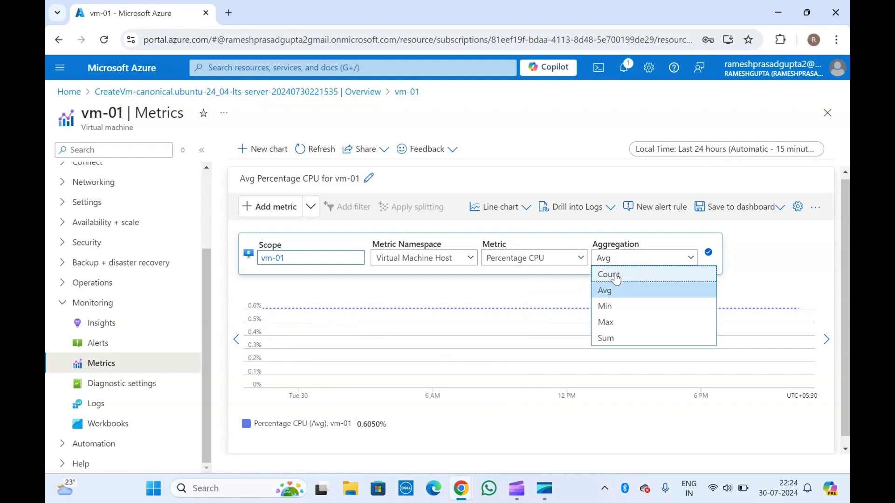
pyautogui.click(617, 278)
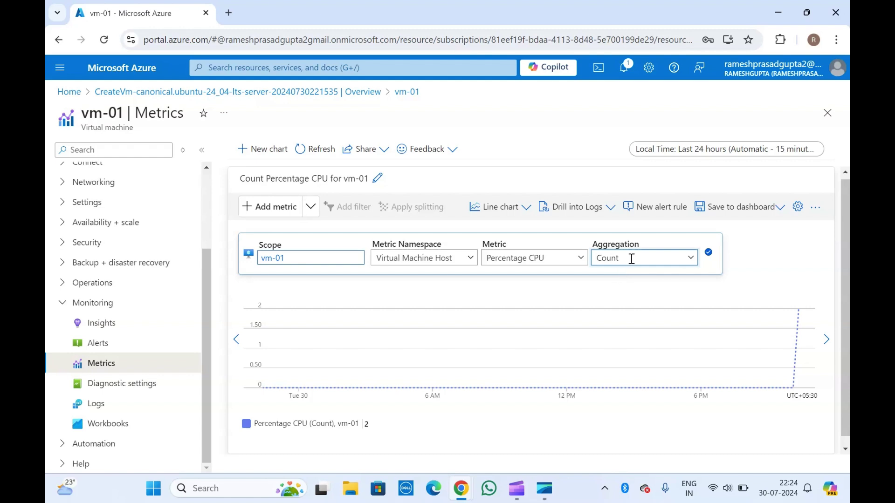
pyautogui.click(629, 257)
pyautogui.click(620, 290)
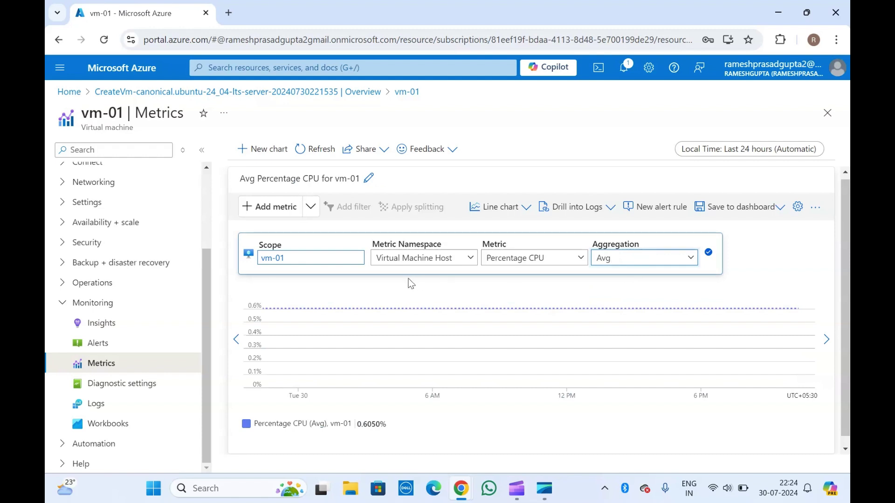
# Review the Diagnostic settings and Logs pages in vm-01's monitoring options
pyautogui.click(134, 394)
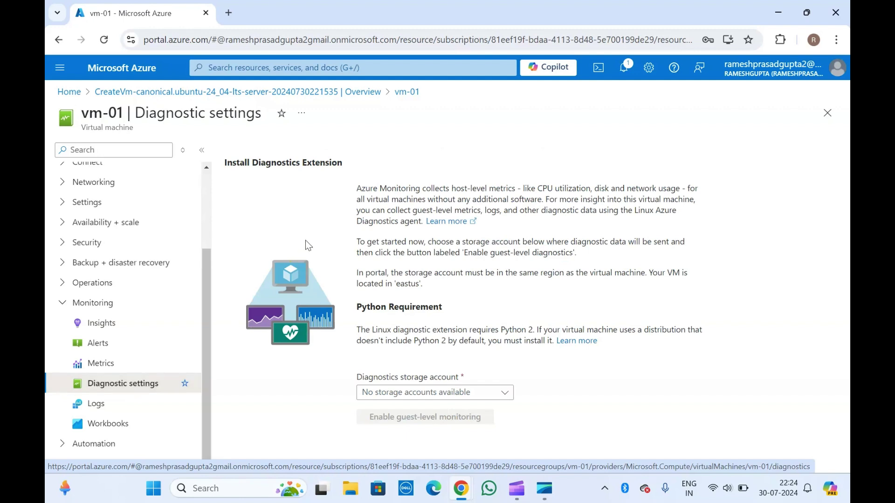
pyautogui.click(95, 405)
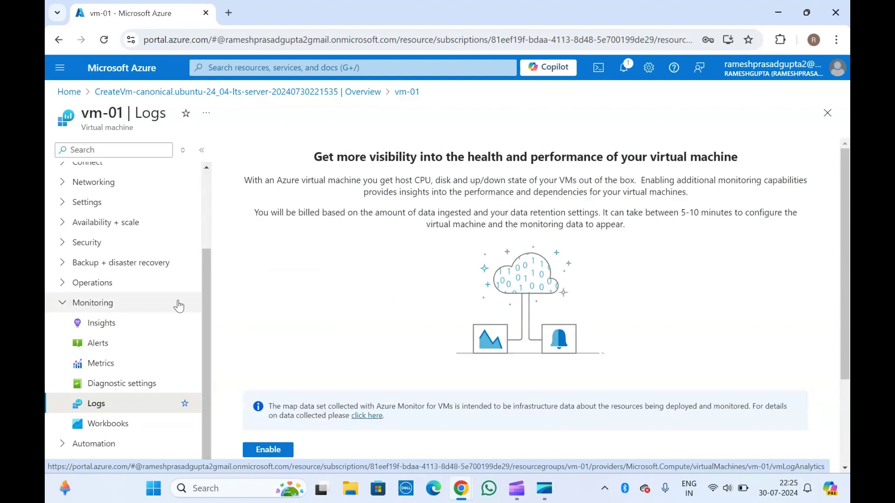
pyautogui.click(105, 384)
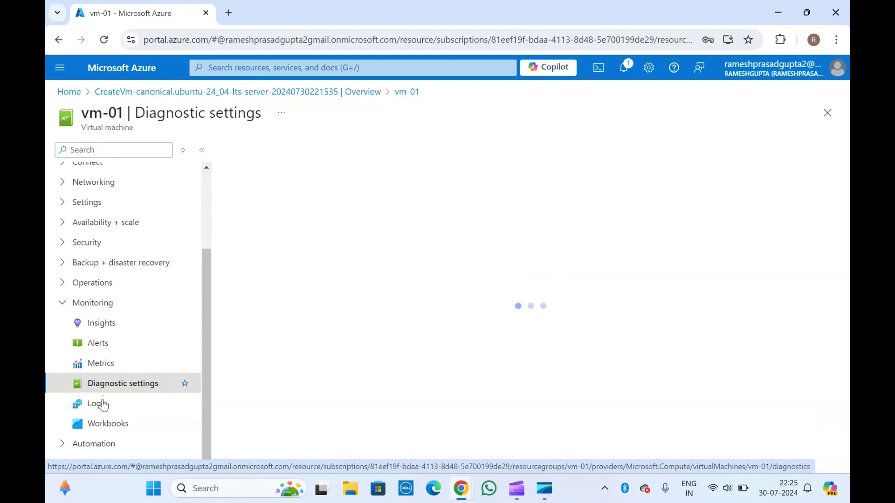
pyautogui.click(99, 412)
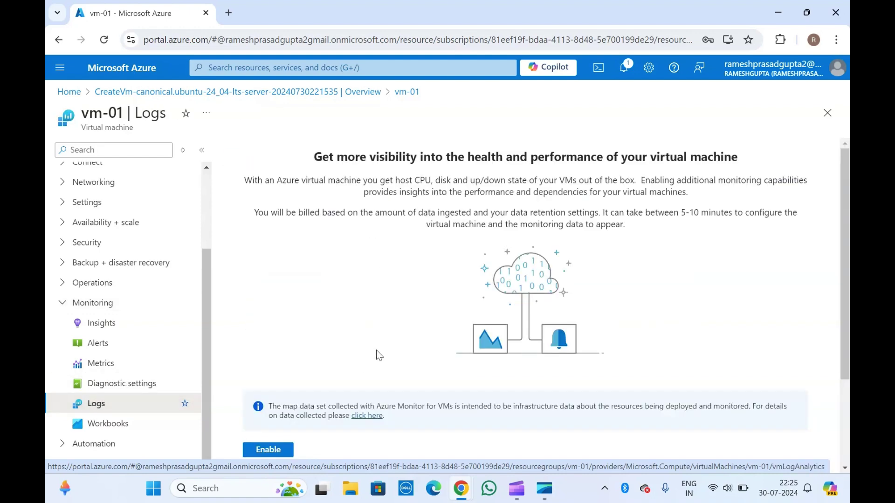
pyautogui.scroll(-3, 376, 351)
pyautogui.scroll(3, 376, 351)
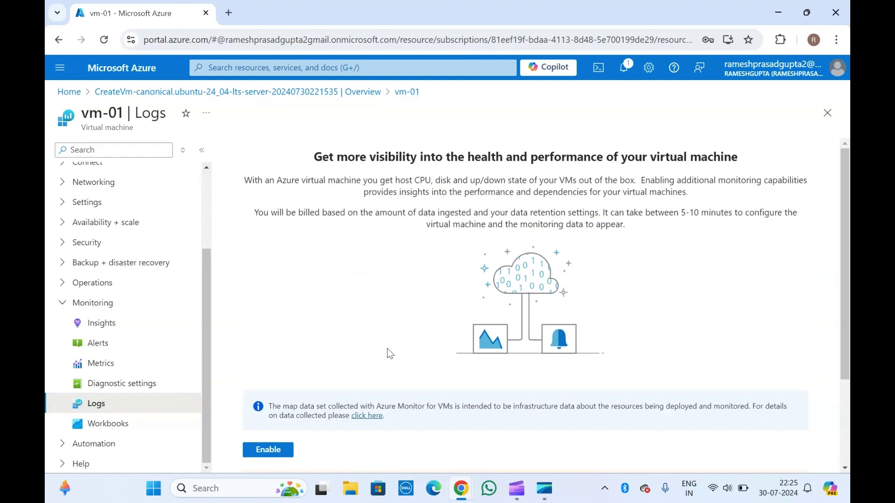
# Start a new alert rule from vm-01's Alerts page, check its scope, and continue to the condition settings
pyautogui.click(111, 347)
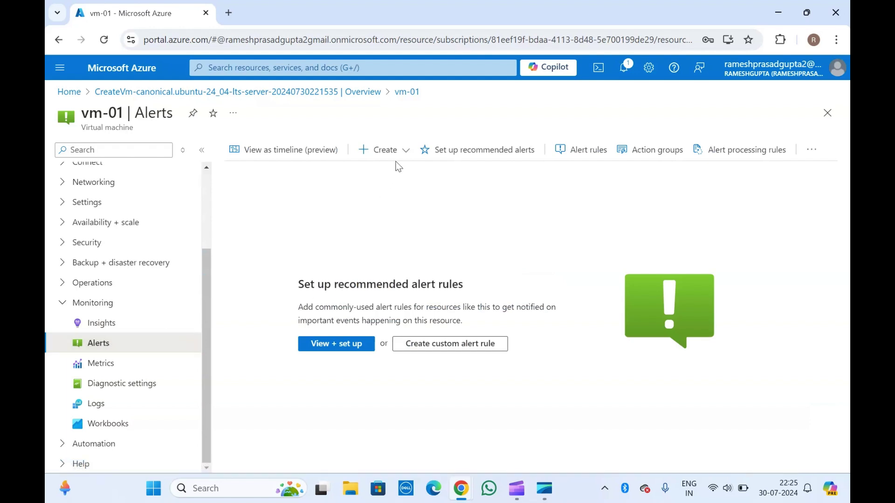
pyautogui.click(391, 151)
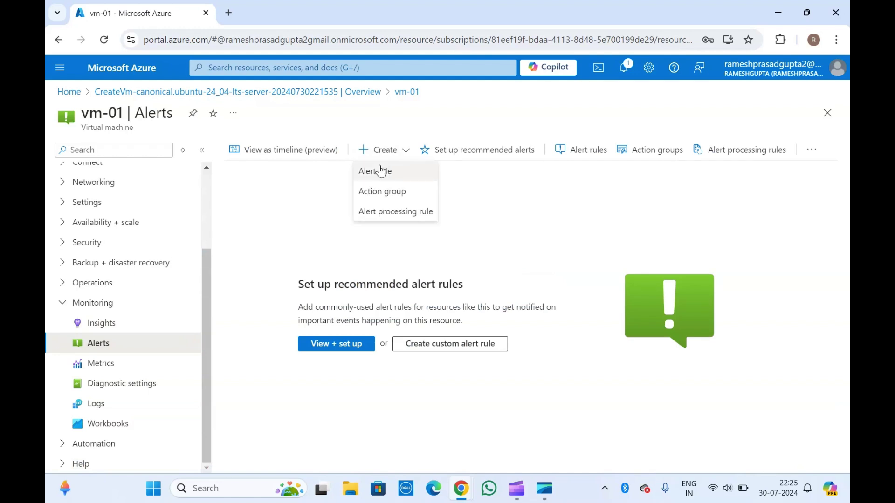
pyautogui.click(379, 171)
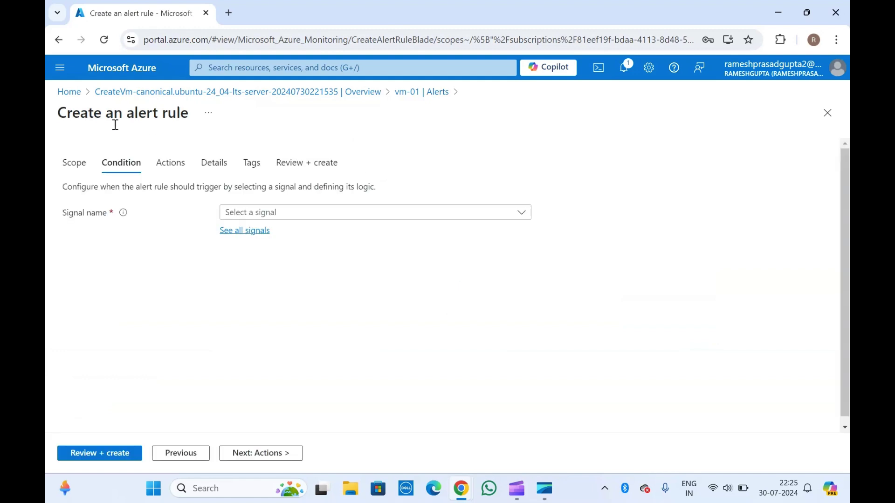
pyautogui.click(78, 166)
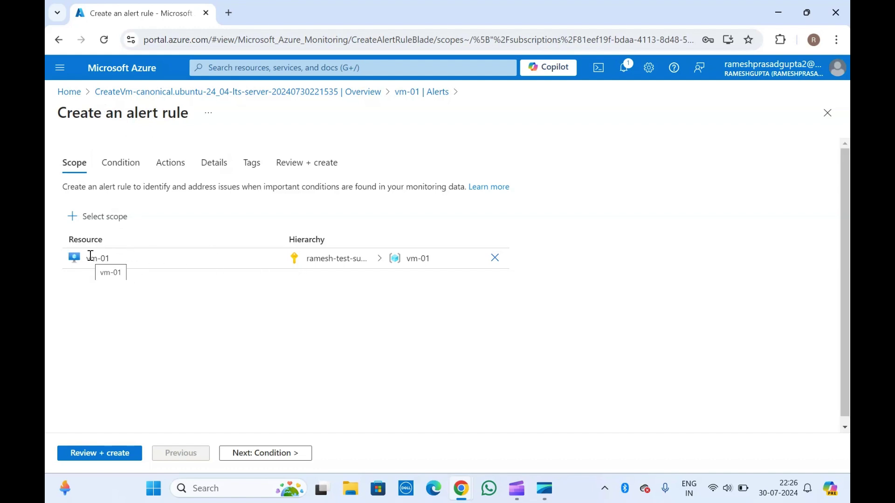
pyautogui.click(238, 452)
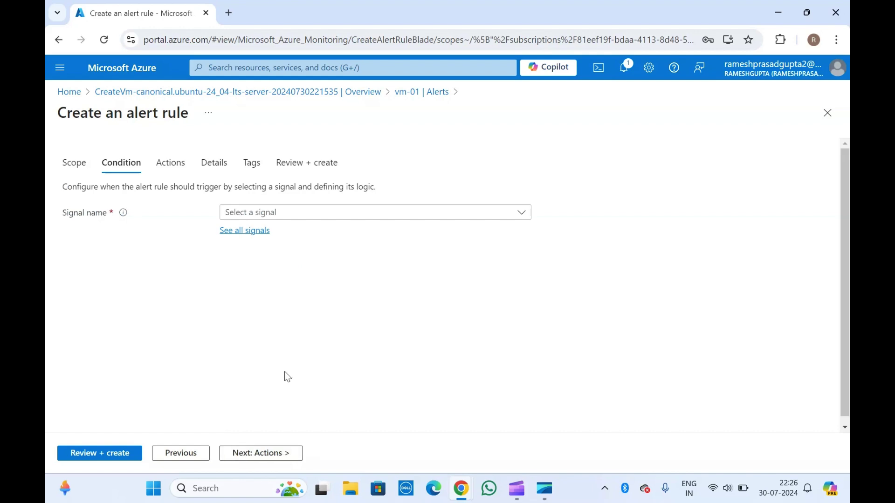
# Browse the full list of log search, platform metric and activity log signals available for the alert condition, and close it
pyautogui.click(418, 215)
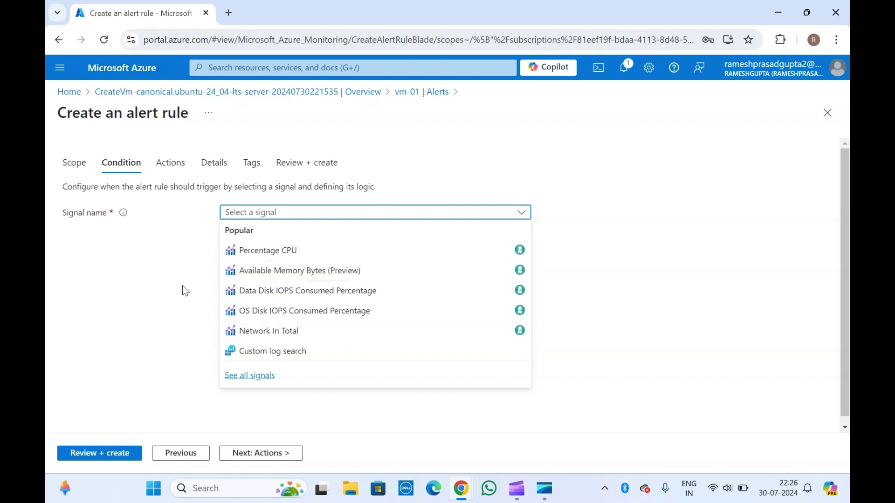
pyautogui.click(252, 377)
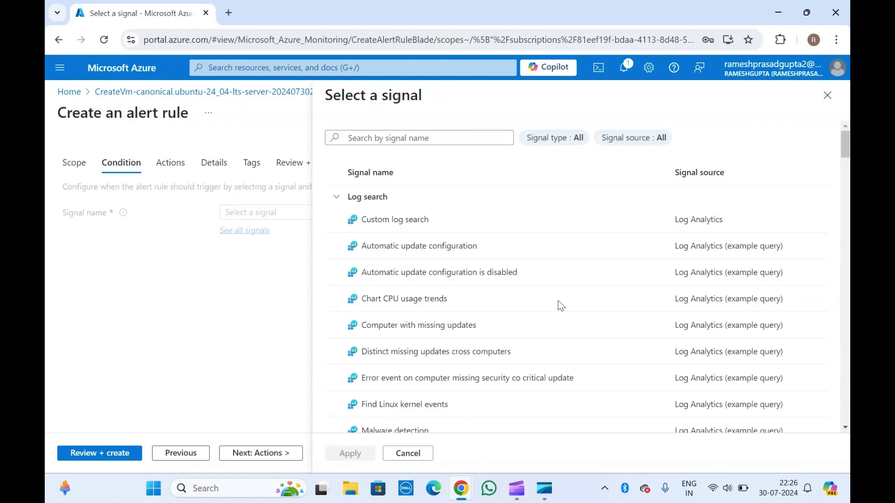
pyautogui.scroll(-3, 439, 273)
pyautogui.scroll(-3, 440, 277)
pyautogui.scroll(-6, 439, 277)
pyautogui.scroll(-3, 440, 277)
pyautogui.scroll(-20, 440, 278)
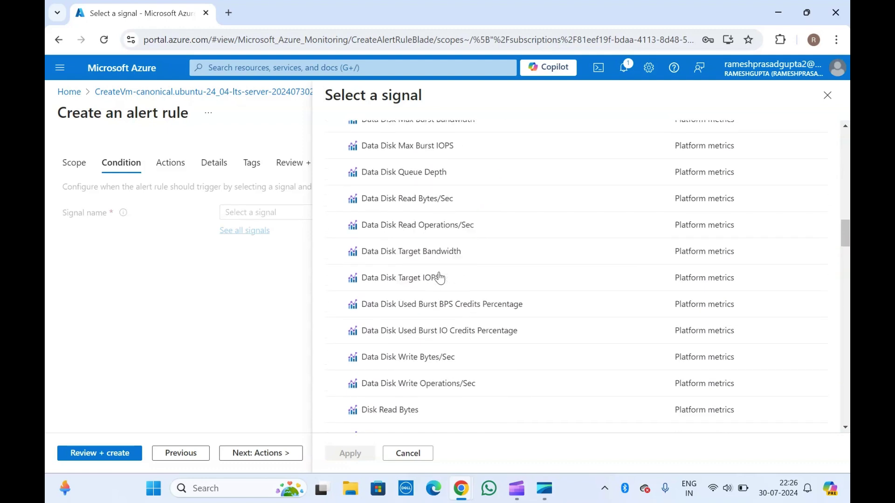
pyautogui.scroll(-5, 440, 278)
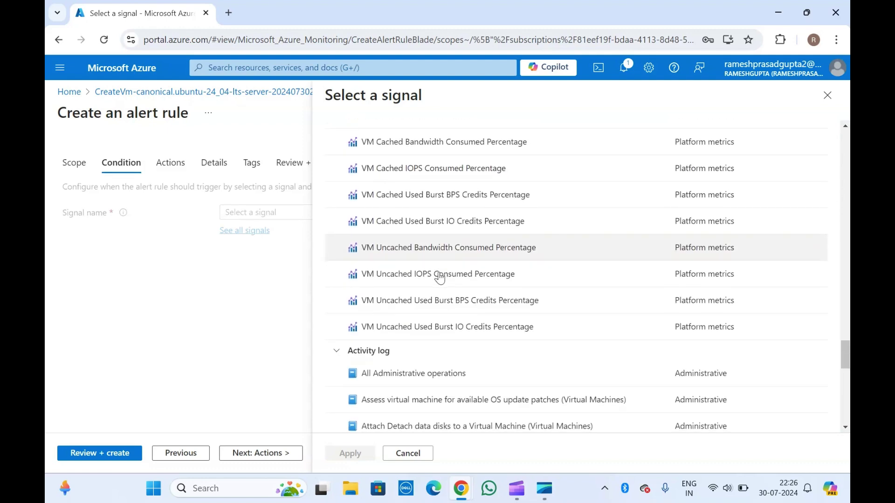
pyautogui.scroll(-6, 440, 278)
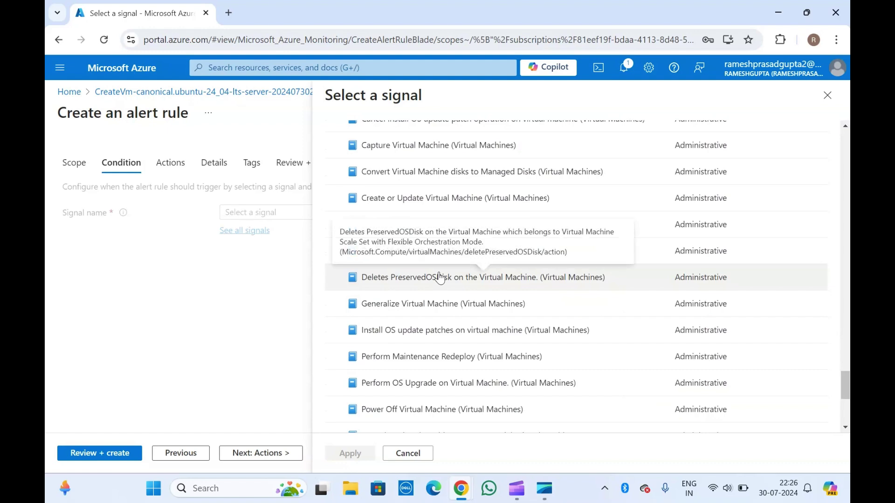
pyautogui.scroll(-4, 502, 349)
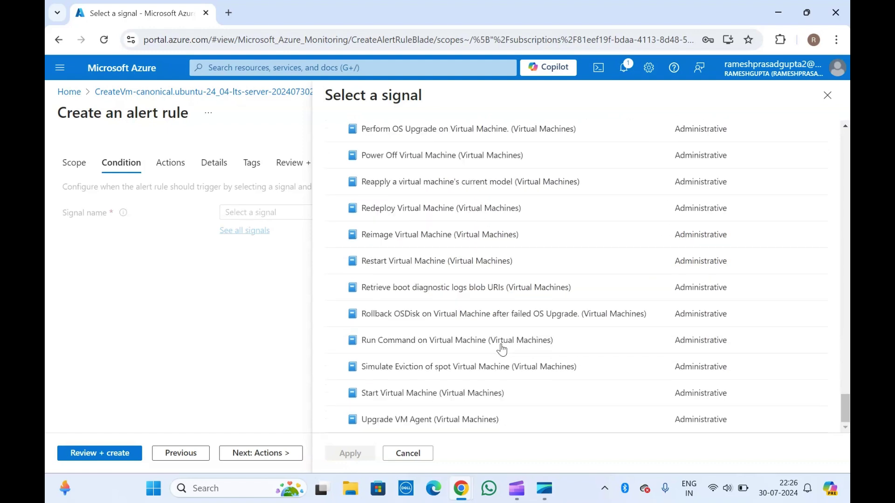
pyautogui.scroll(-1, 502, 349)
pyautogui.click(826, 95)
# Choose Percentage CPU as the alert signal and use a Static threshold after trying Dynamic
pyautogui.click(409, 214)
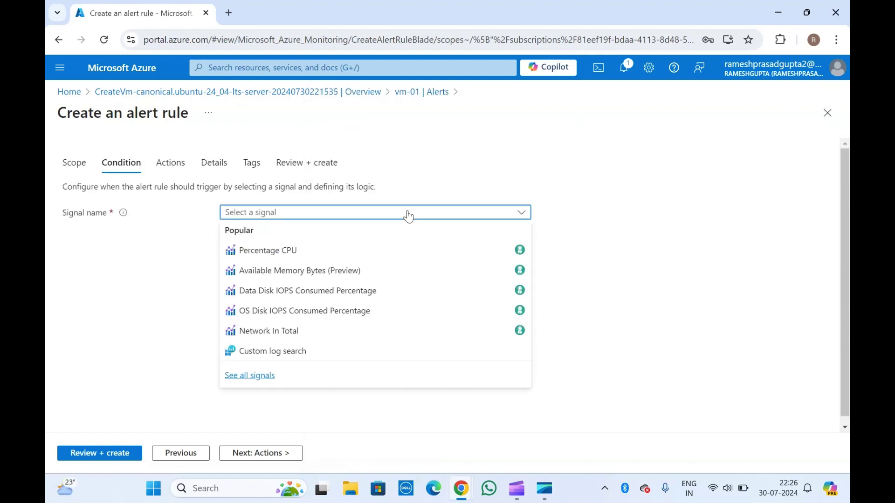
pyautogui.click(315, 251)
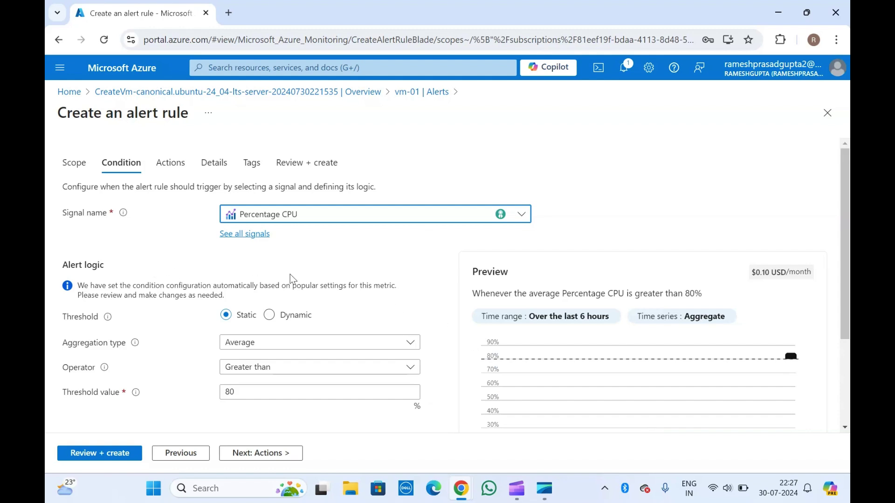
pyautogui.scroll(-2, 142, 272)
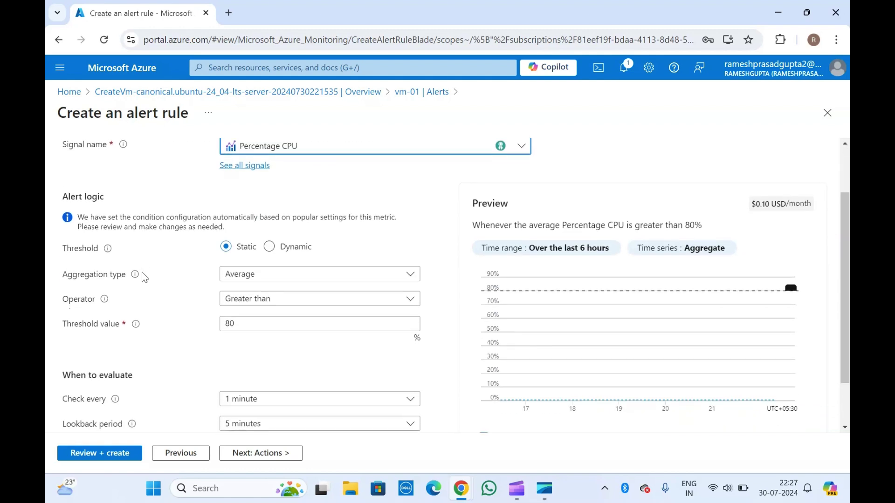
pyautogui.click(280, 248)
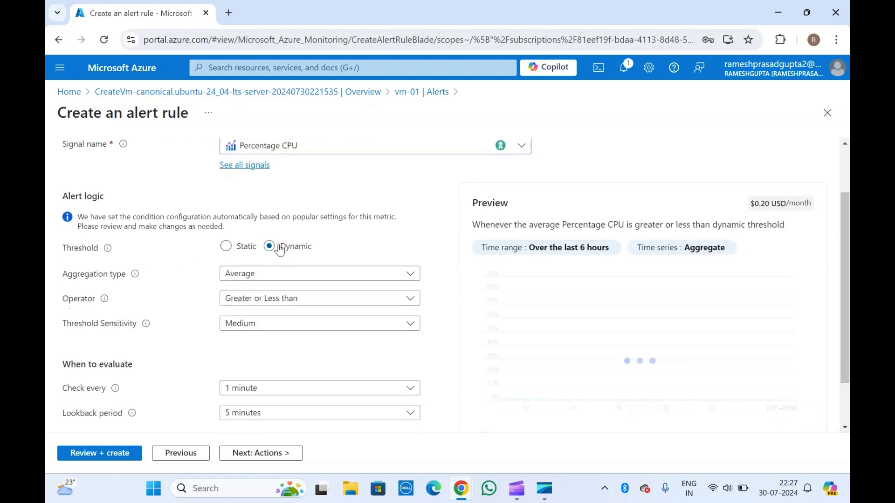
pyautogui.click(228, 247)
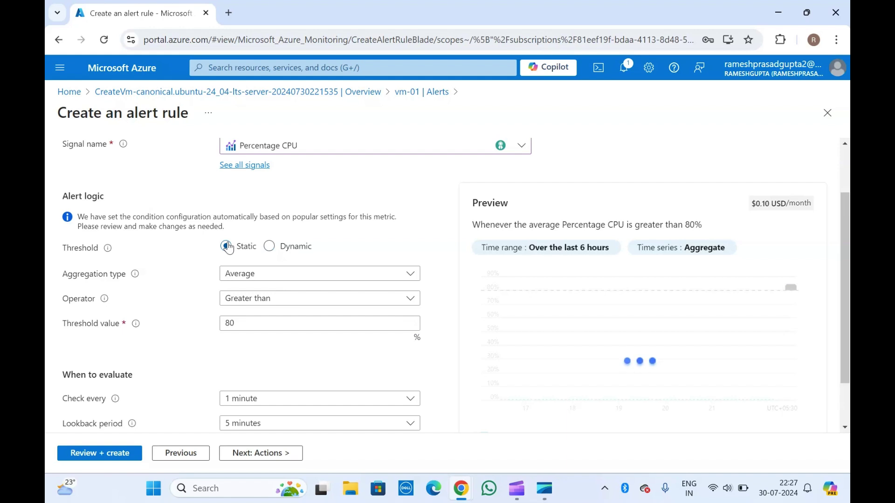
# Examine the aggregation type options, operator and threshold value in the alert logic of the Percentage CPU condition
pyautogui.scroll(-1, 228, 249)
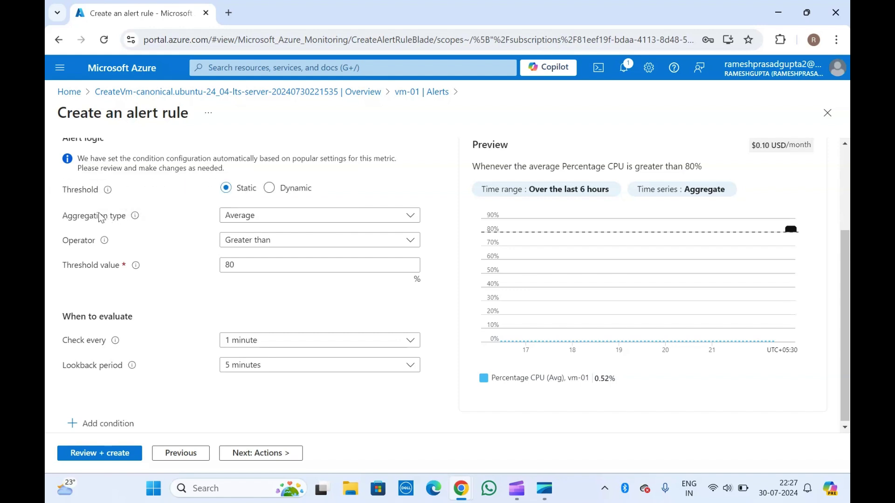
pyautogui.click(245, 224)
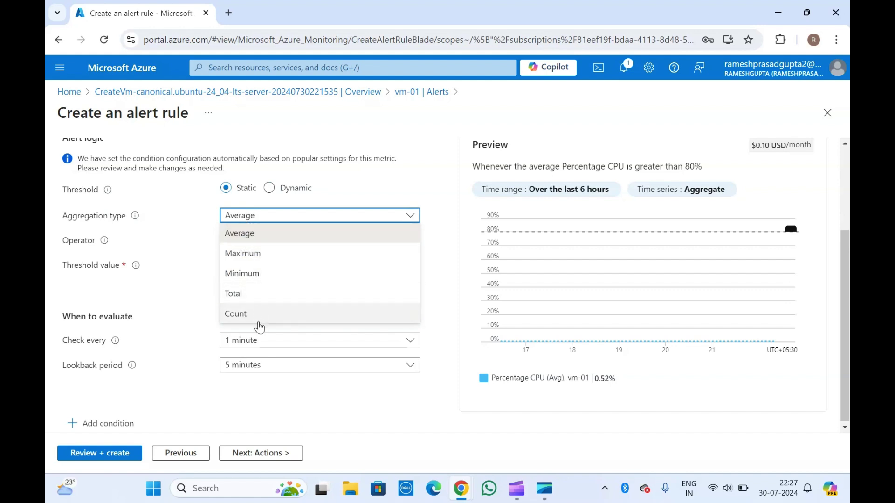
pyautogui.click(190, 245)
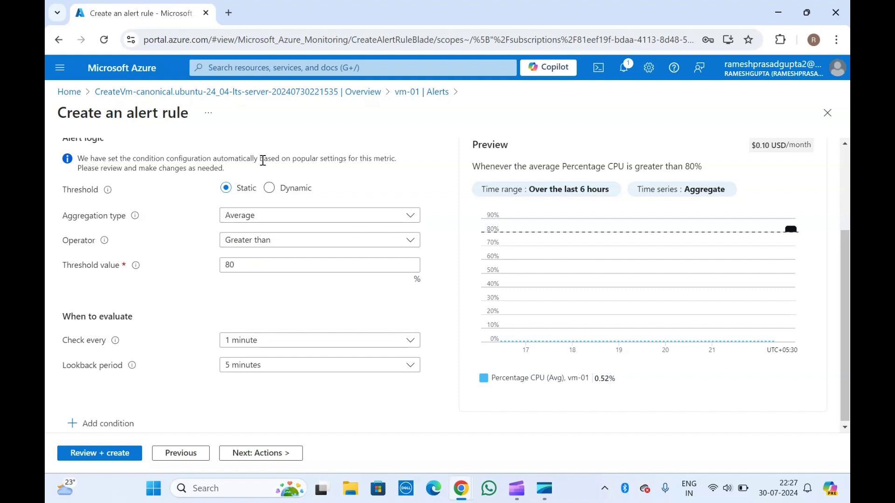
pyautogui.scroll(3, 260, 159)
pyautogui.scroll(-2, 208, 312)
pyautogui.click(241, 290)
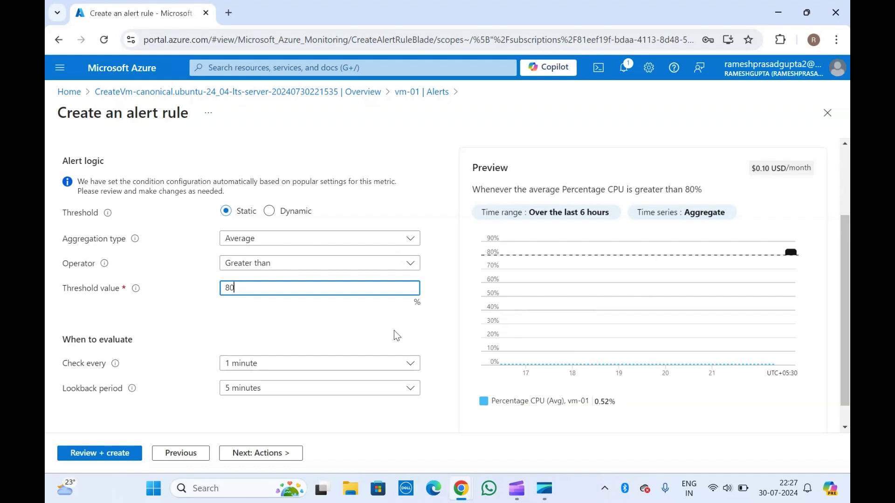
pyautogui.click(200, 306)
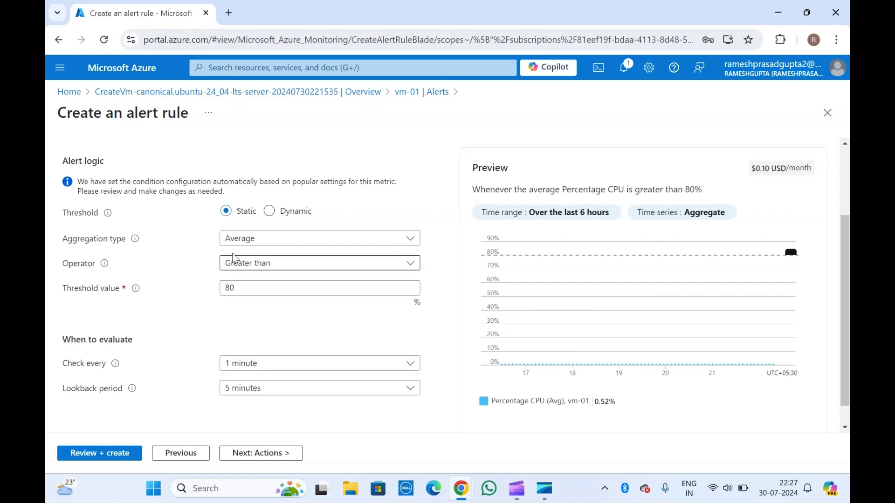
pyautogui.moveTo(212, 236); pyautogui.dragTo(217, 282)
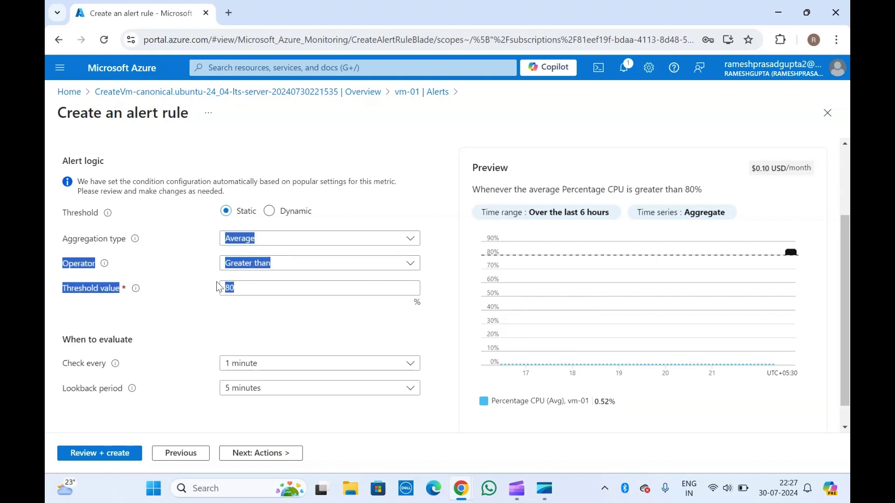
pyautogui.click(197, 233)
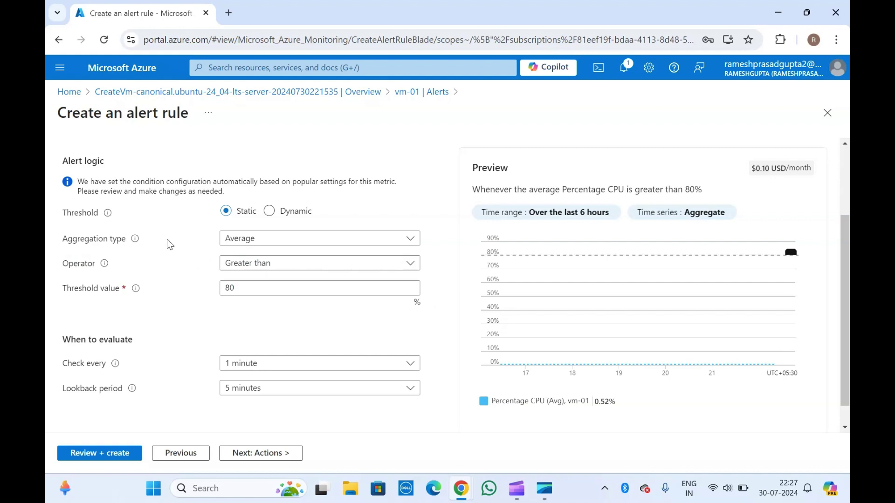
# Review the help for the condition's check frequency and lookback period
pyautogui.scroll(3, 167, 240)
pyautogui.scroll(-2, 167, 239)
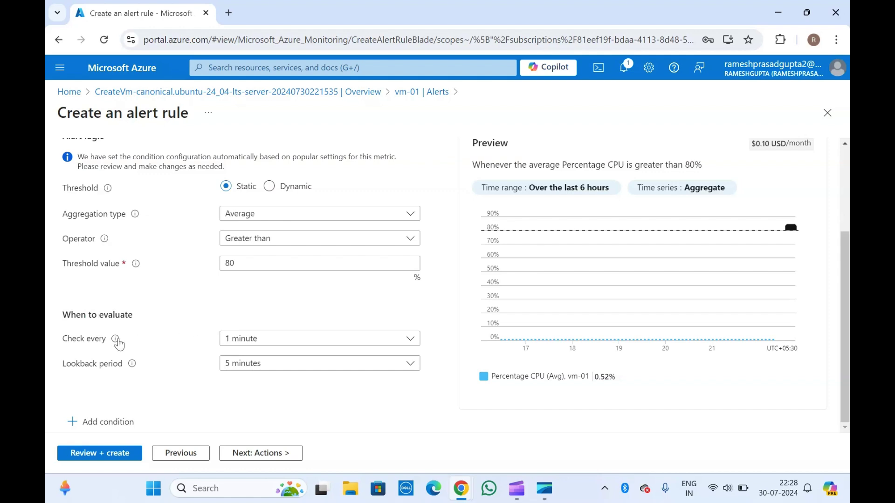
pyautogui.moveTo(114, 343)
pyautogui.moveTo(131, 367)
# Add a second condition to the alert rule and delete it again
pyautogui.click(112, 422)
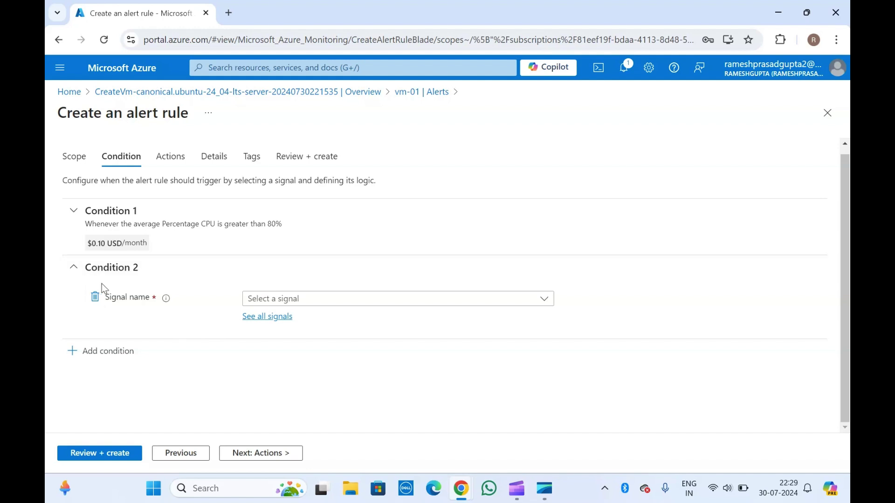
pyautogui.click(103, 299)
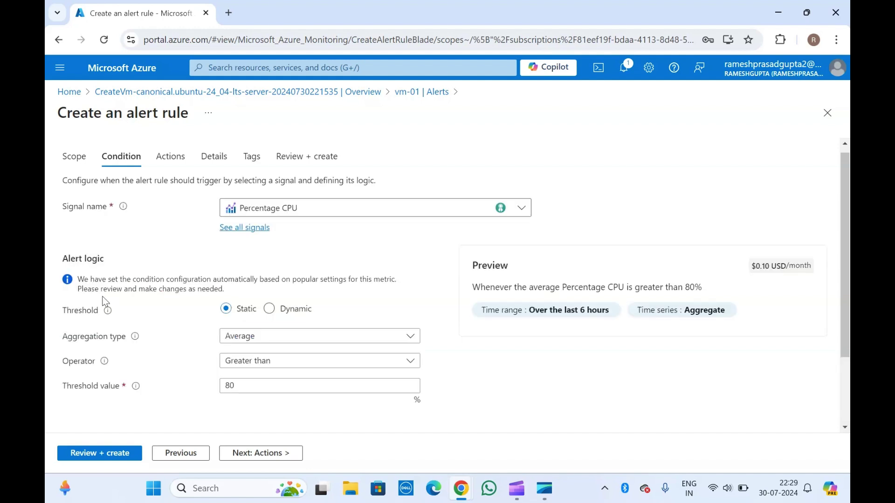
# Review the Percentage CPU condition's settings, its preview chart and the monthly price of the rule
pyautogui.scroll(-3, 103, 297)
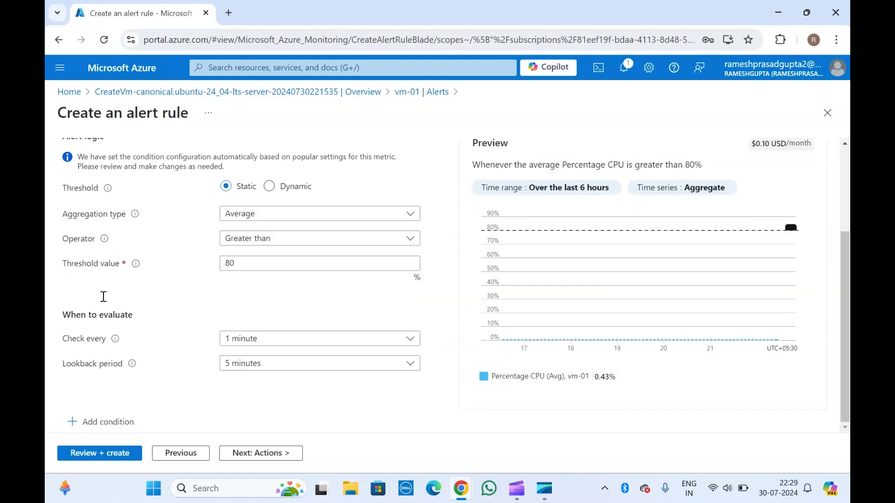
pyautogui.scroll(3, 104, 297)
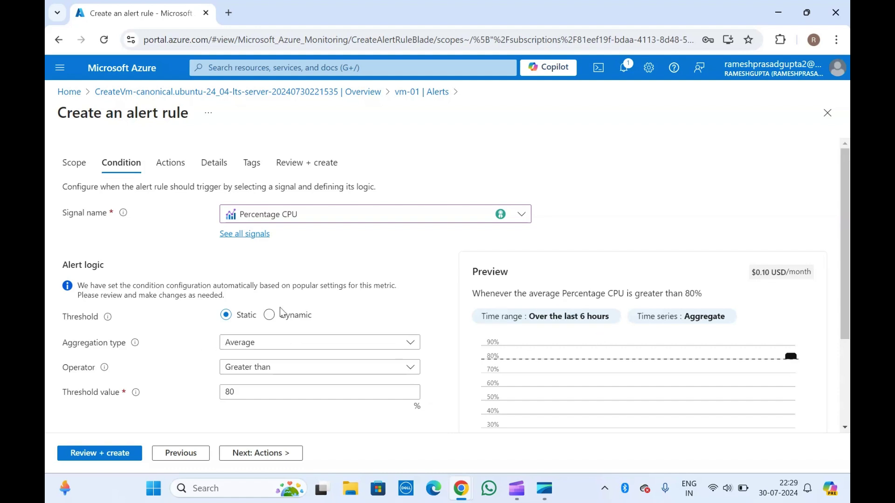
pyautogui.moveTo(537, 371)
pyautogui.scroll(-2, 536, 371)
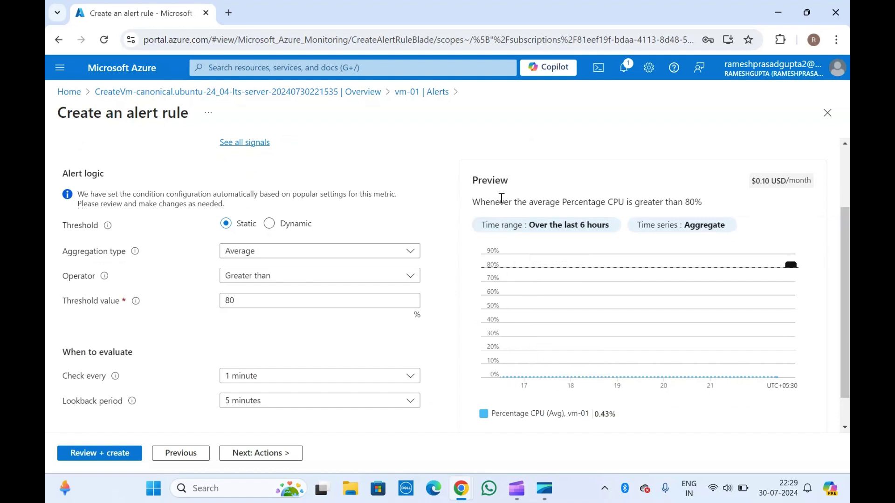
pyautogui.moveTo(552, 330)
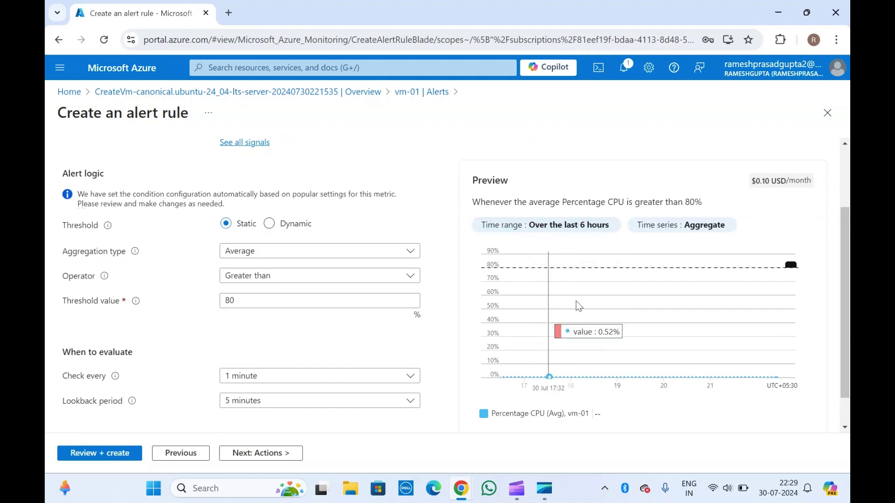
pyautogui.doubleClick(793, 176)
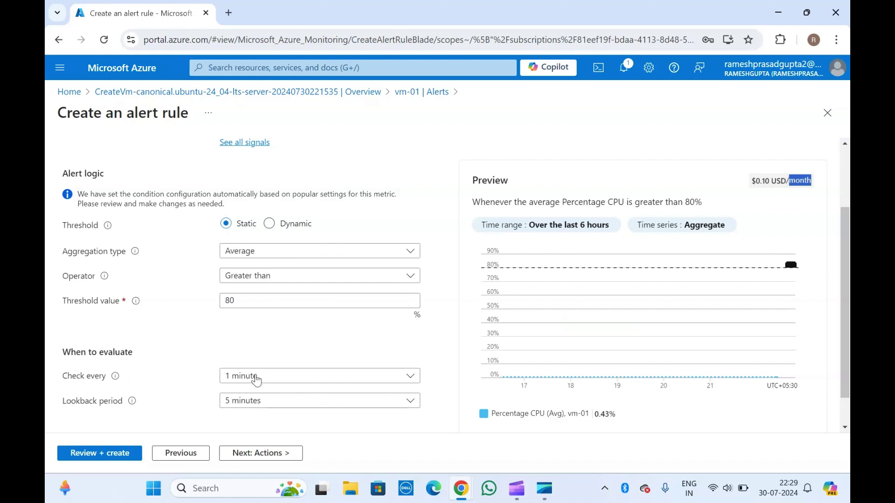
# Continue to the alert rule's actions, start a new action group, and check the region choices while keeping Global
pyautogui.click(259, 453)
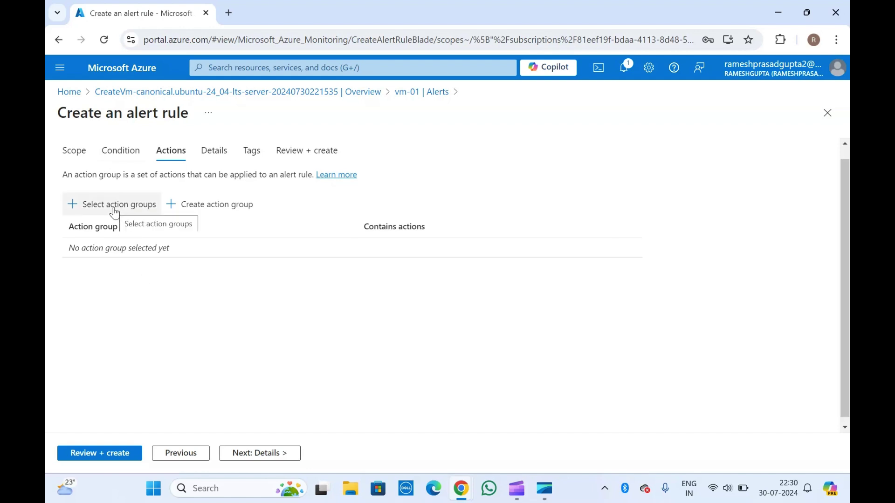
pyautogui.click(202, 208)
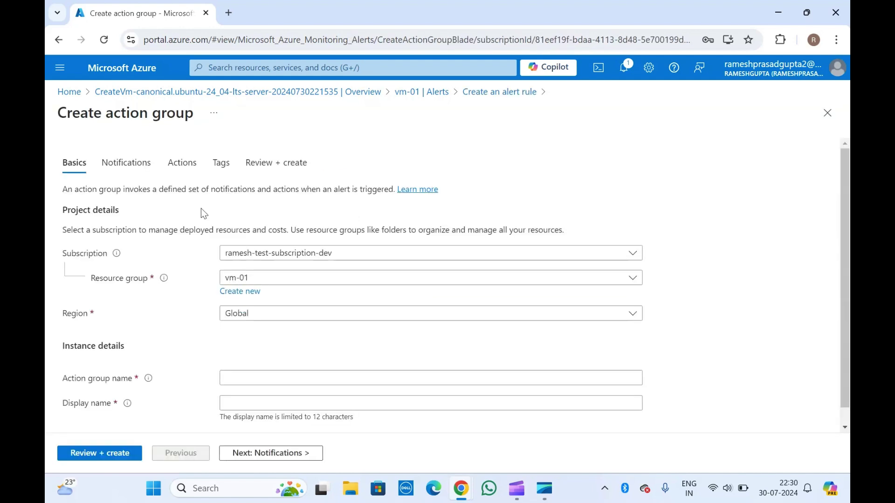
pyautogui.scroll(-1, 204, 213)
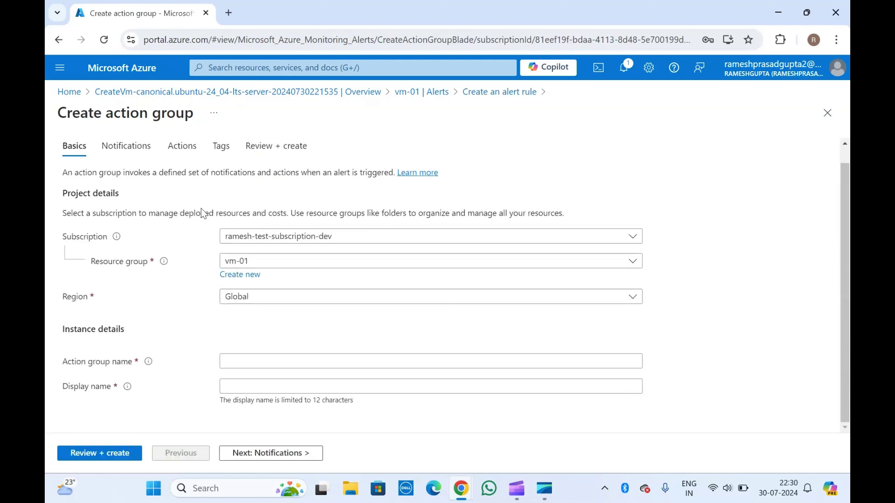
pyautogui.click(282, 305)
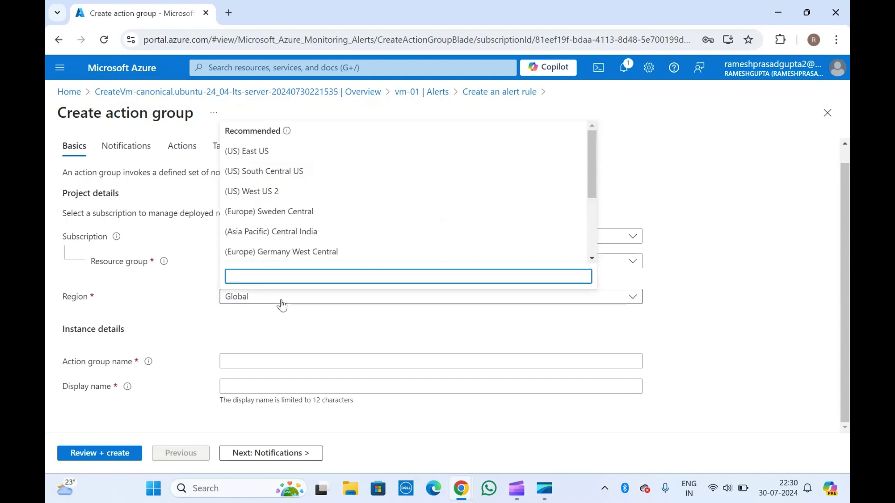
pyautogui.click(186, 309)
# Name the action group ag-01 with the display name action-01, and continue to its notification settings
pyautogui.click(237, 362)
pyautogui.write('ag-01')
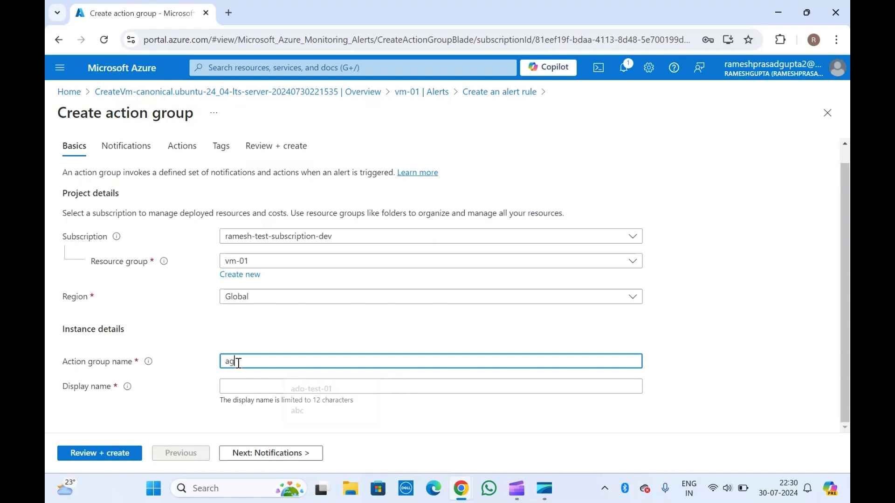
pyautogui.click(240, 381)
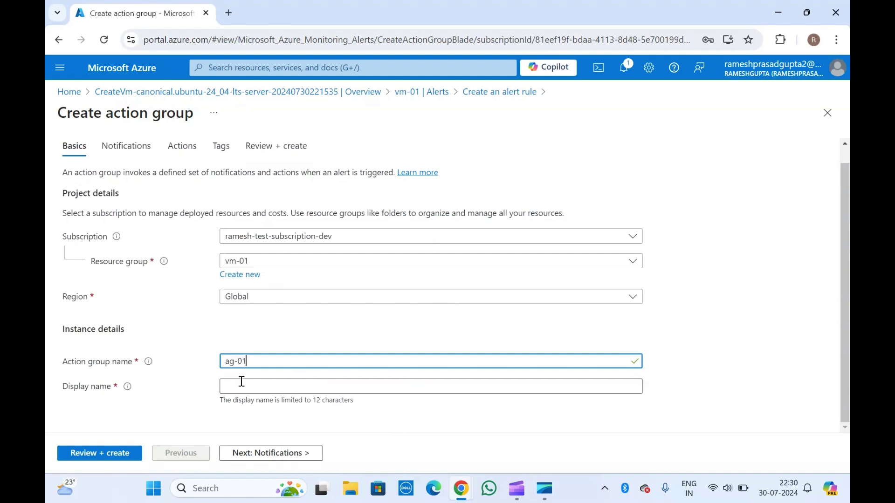
pyautogui.write('ac')
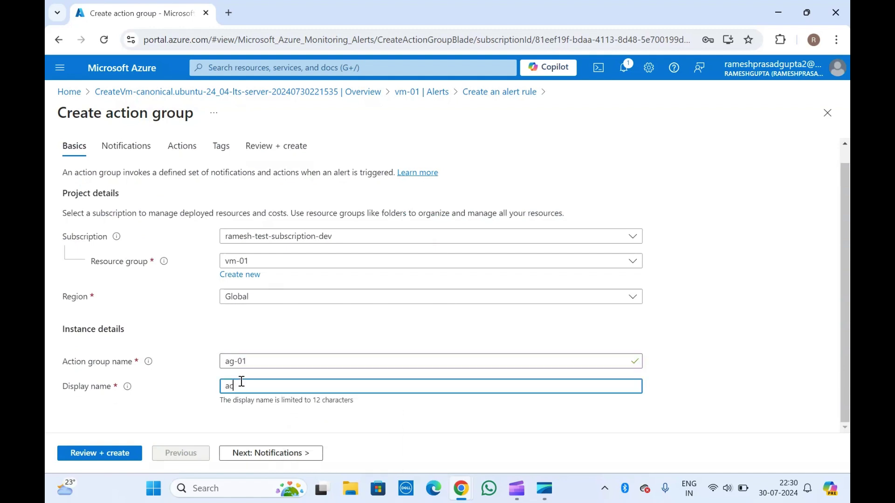
pyautogui.write('tion-01')
pyautogui.click(271, 453)
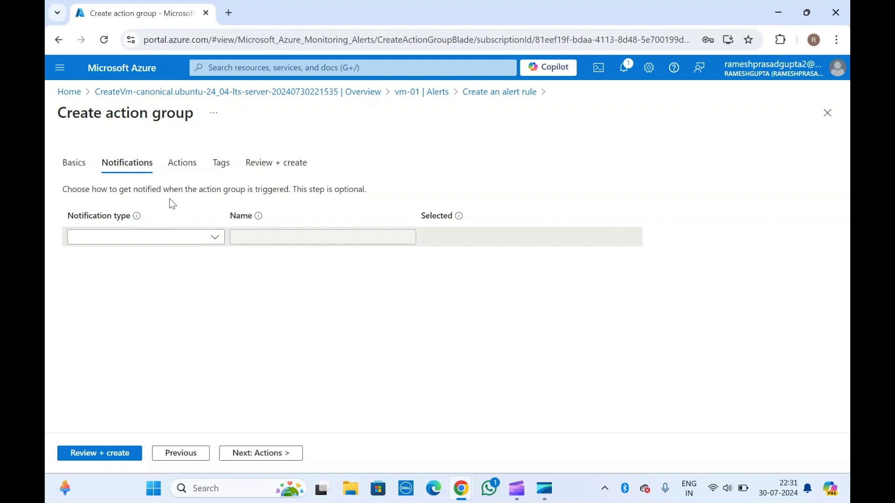
# Try an Email/SMS message/Push/Voice notification with Email enabled, discard its edits and delete the notification
pyautogui.click(208, 236)
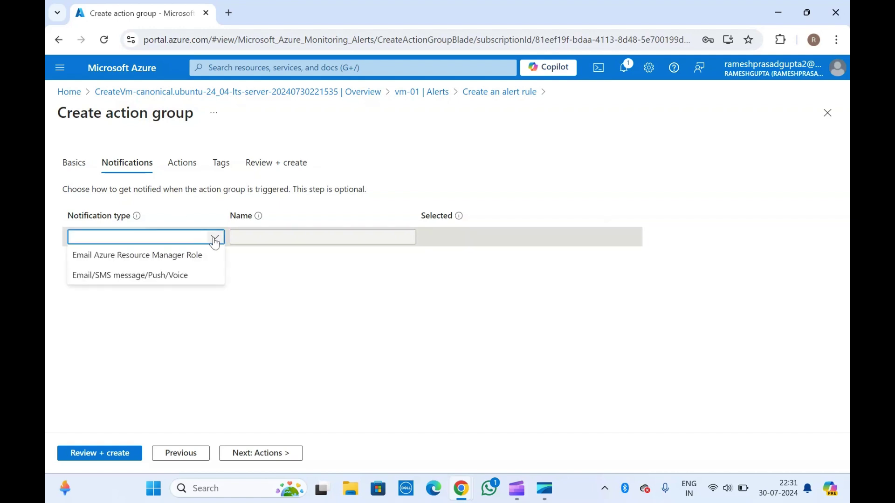
pyautogui.click(183, 278)
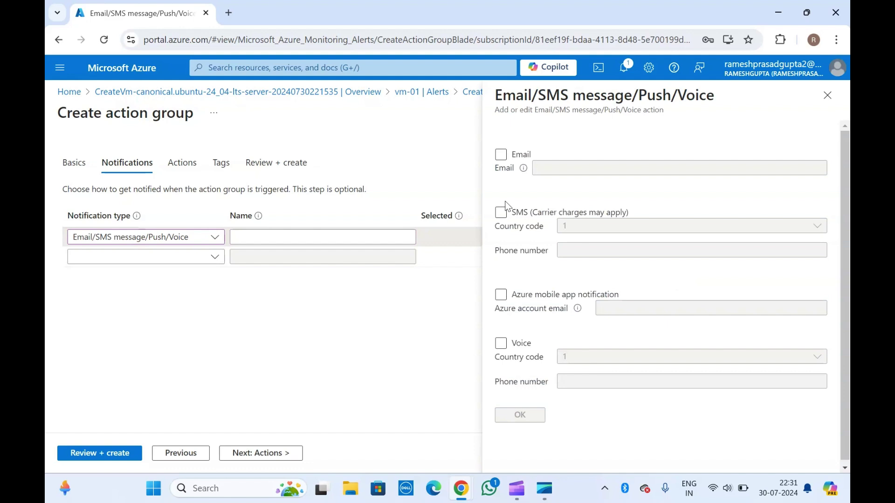
pyautogui.click(500, 155)
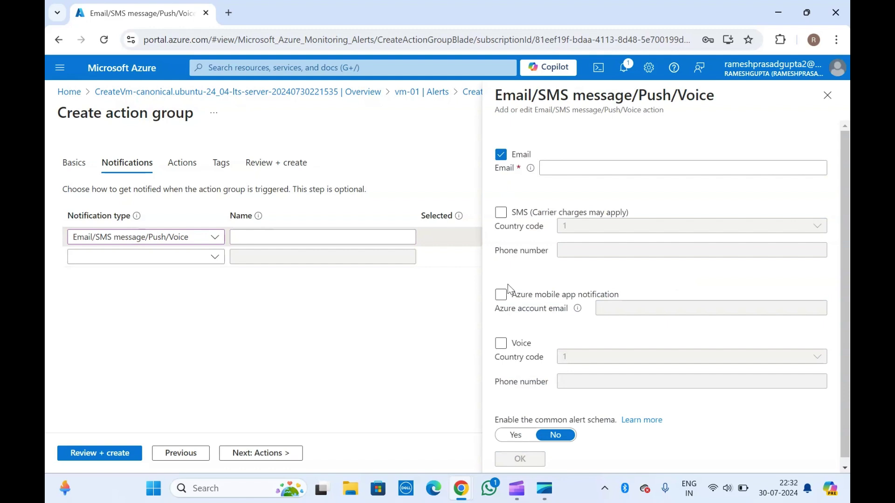
pyautogui.click(824, 100)
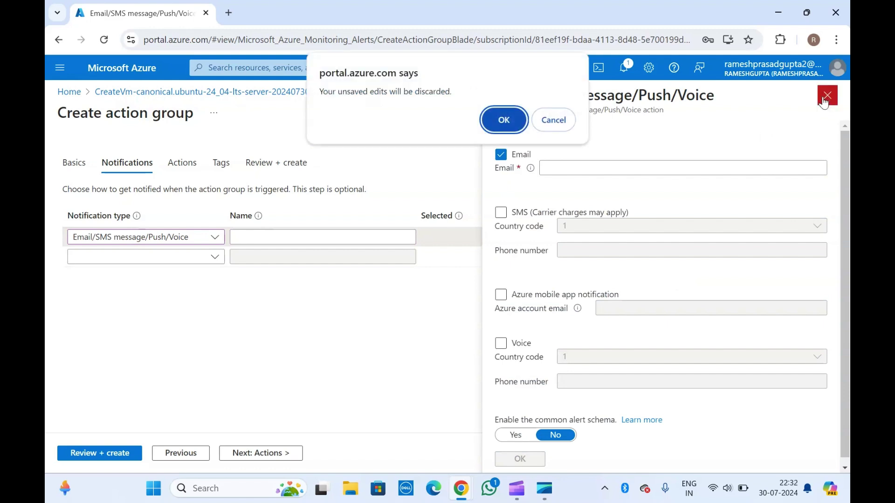
pyautogui.click(494, 122)
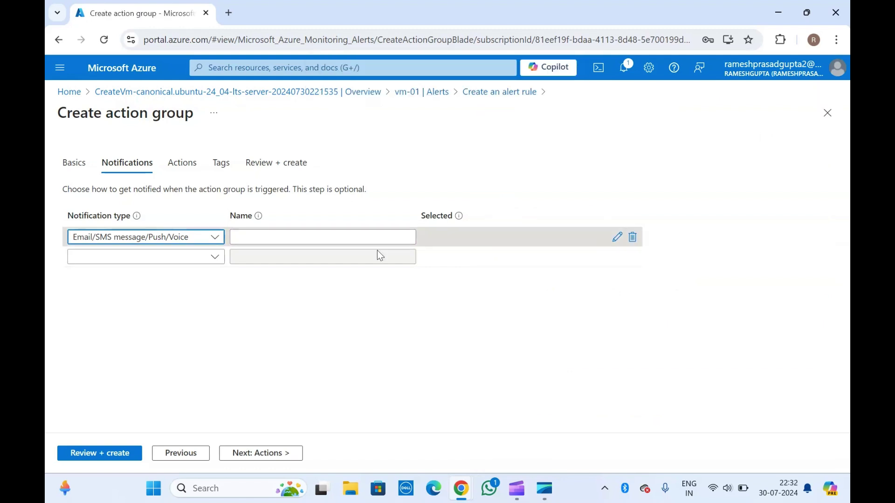
pyautogui.click(633, 237)
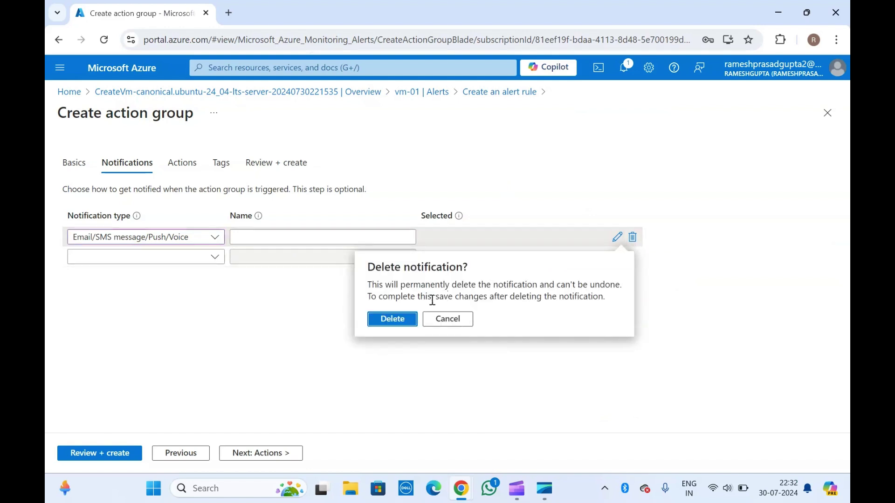
pyautogui.click(403, 321)
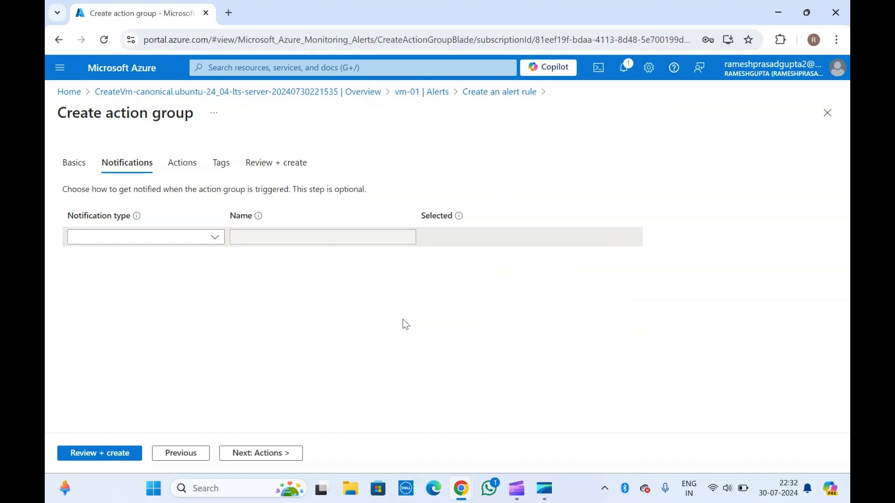
pyautogui.click(254, 455)
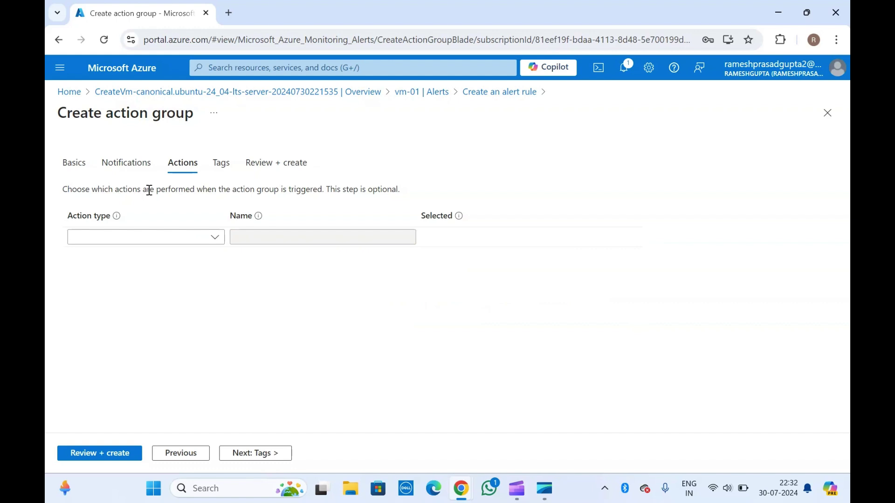
pyautogui.click(215, 238)
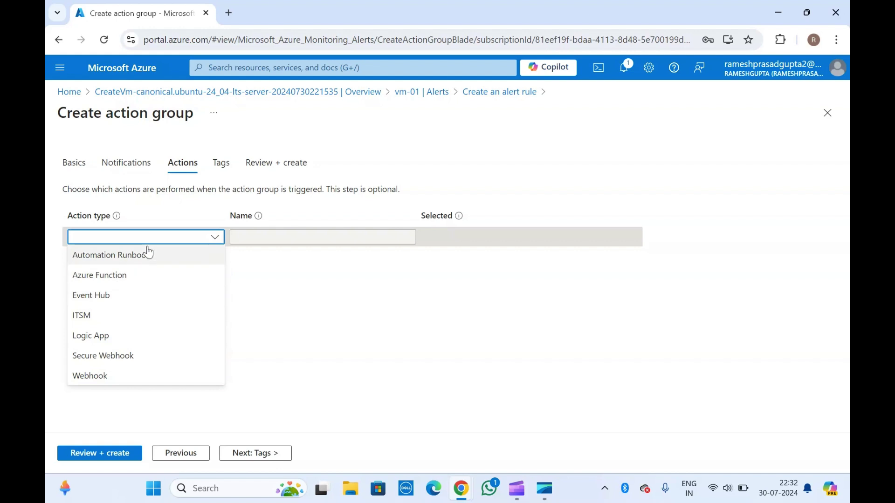
pyautogui.click(104, 381)
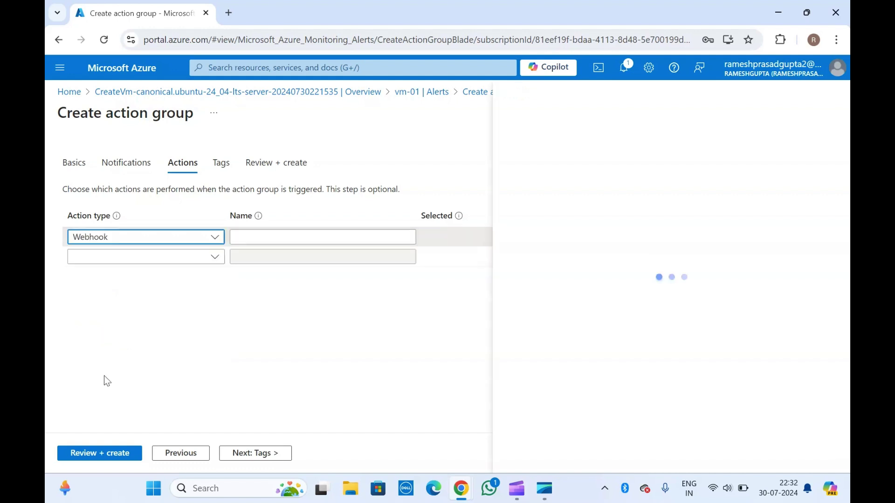
pyautogui.click(574, 224)
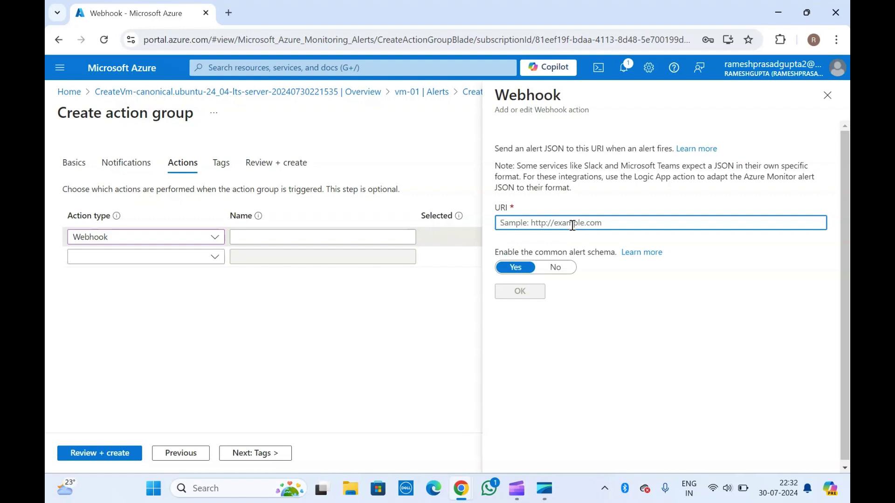
pyautogui.write('https://')
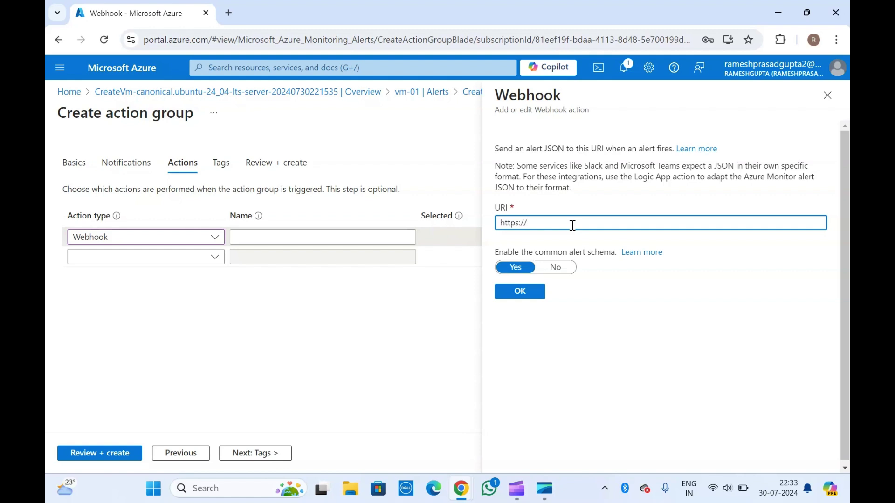
pyautogui.write('example.com')
pyautogui.click(522, 292)
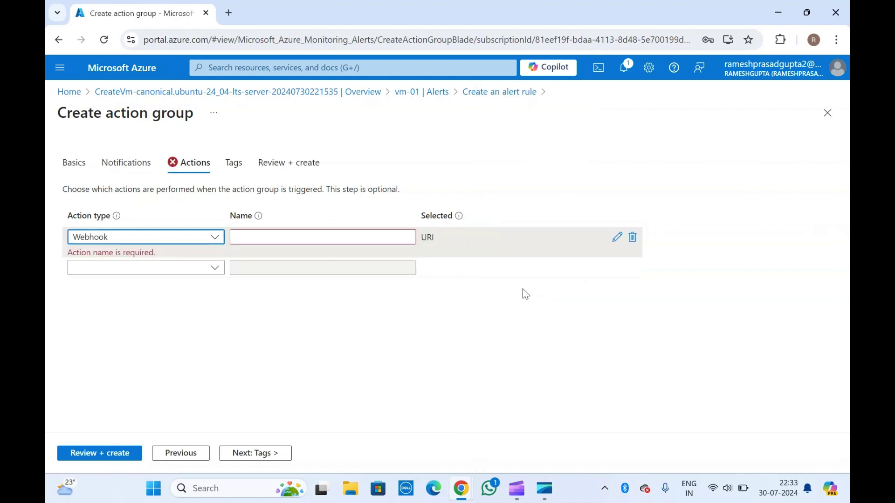
# Name the webhook action htpps://dev-01
pyautogui.click(288, 236)
pyautogui.write('htp')
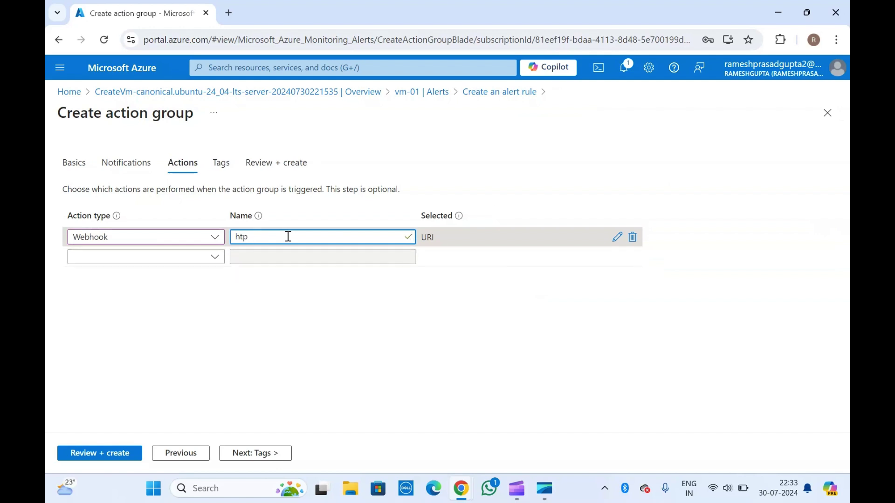
pyautogui.write('ps://dev-01')
pyautogui.click(303, 310)
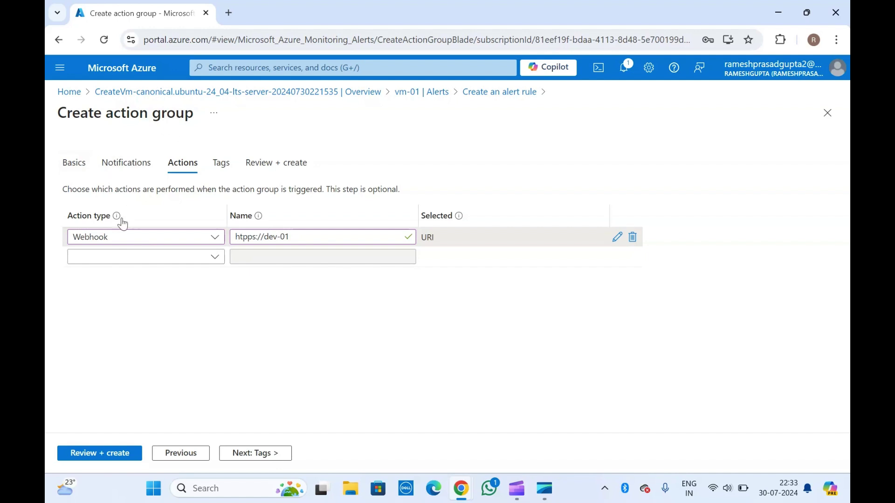
pyautogui.click(314, 236)
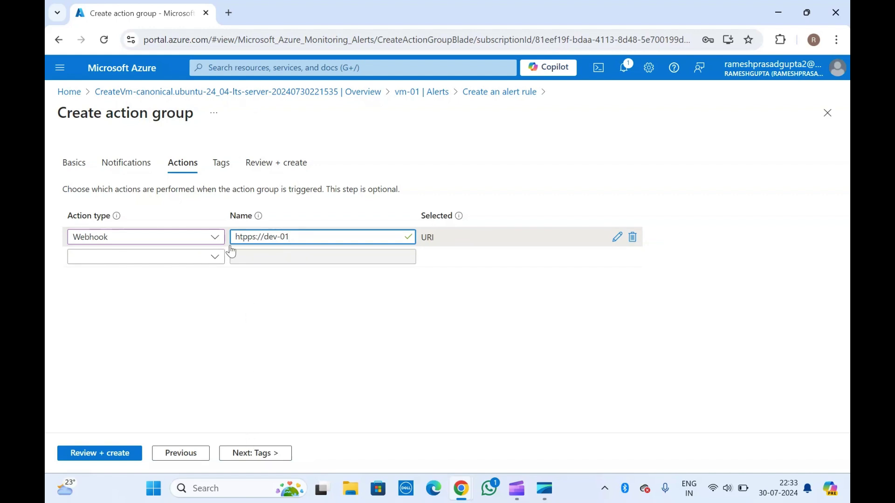
# Leave the action group's tags empty, continue to its summary and create the group
pyautogui.click(255, 454)
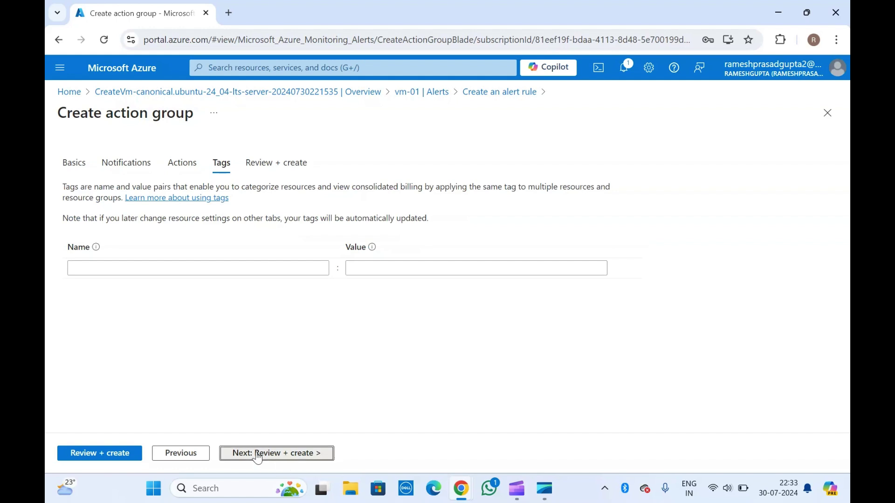
pyautogui.click(257, 454)
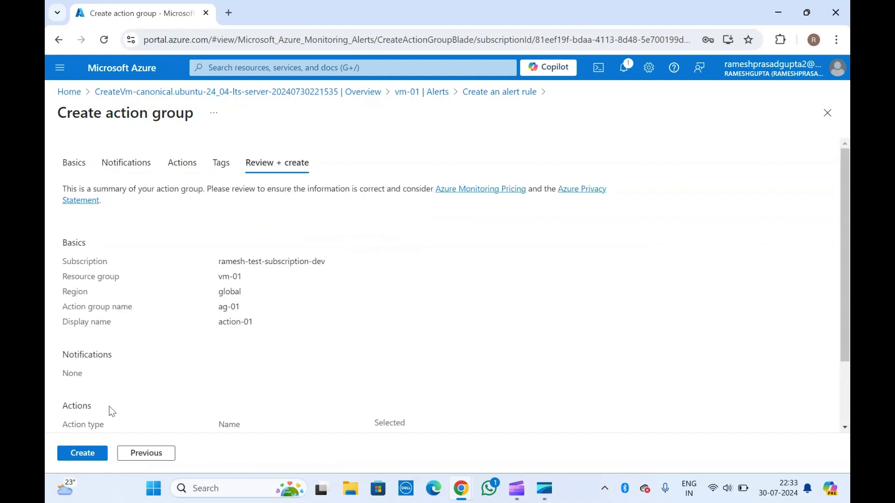
pyautogui.click(84, 453)
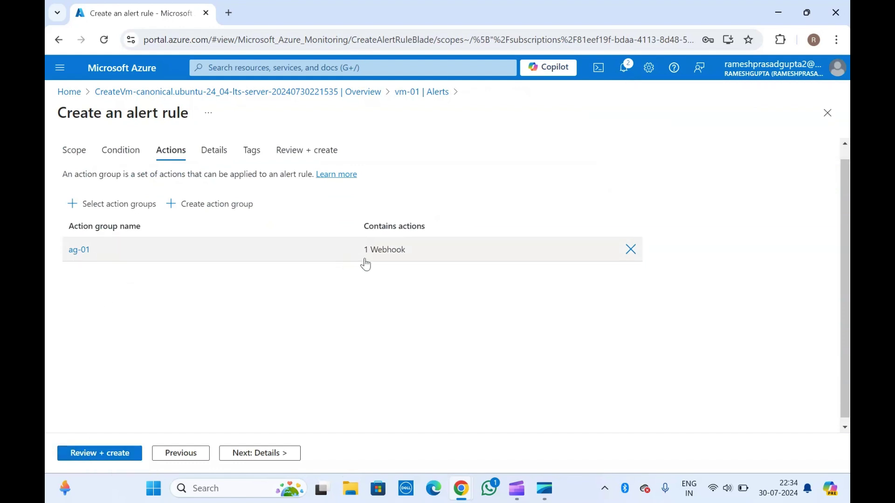
# Continue to the alert rule's details, check the severity choices while keeping 3 - Informational, and name the rule alert-01
pyautogui.moveTo(378, 258)
pyautogui.click(248, 456)
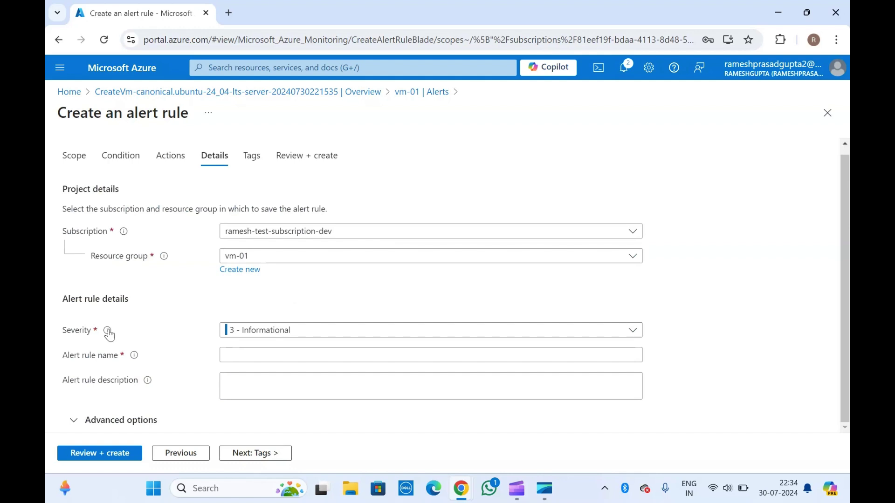
pyautogui.moveTo(107, 332)
pyautogui.click(255, 333)
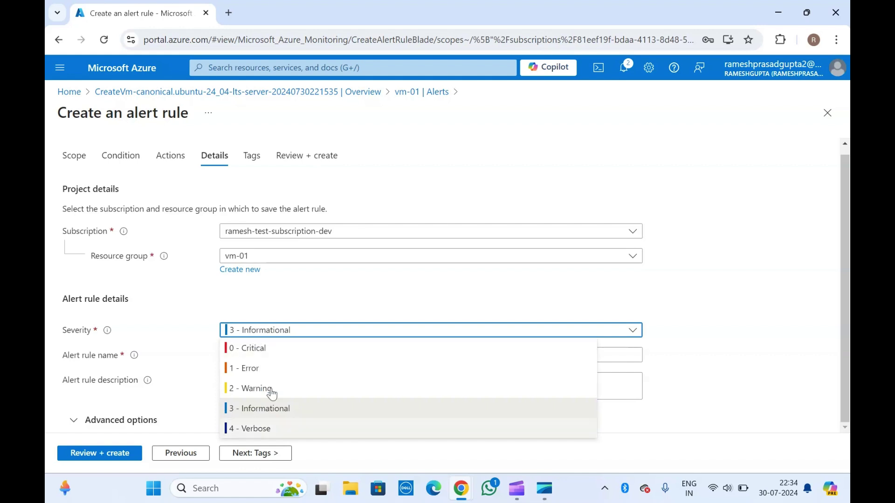
pyautogui.click(184, 313)
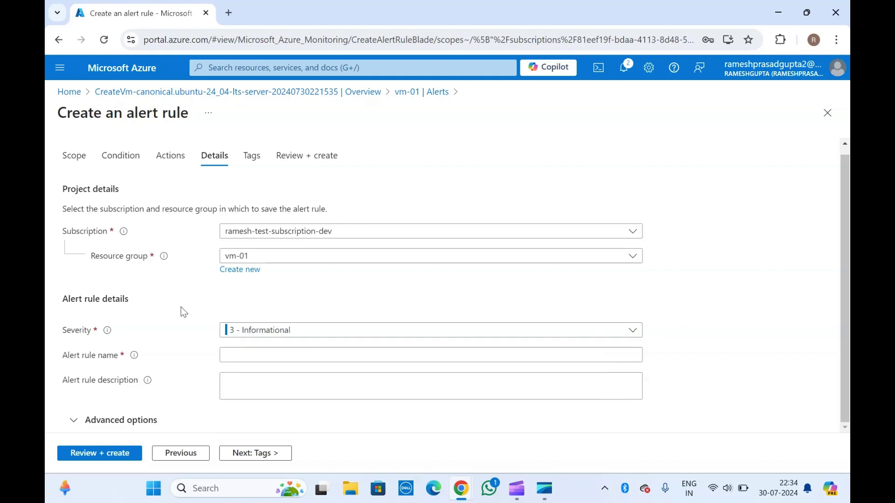
pyautogui.click(240, 353)
pyautogui.write('a')
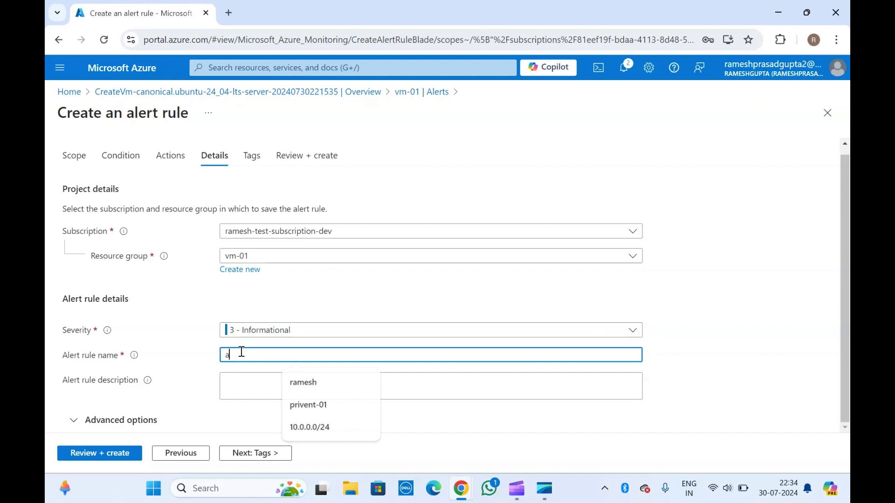
pyautogui.write('lert-01')
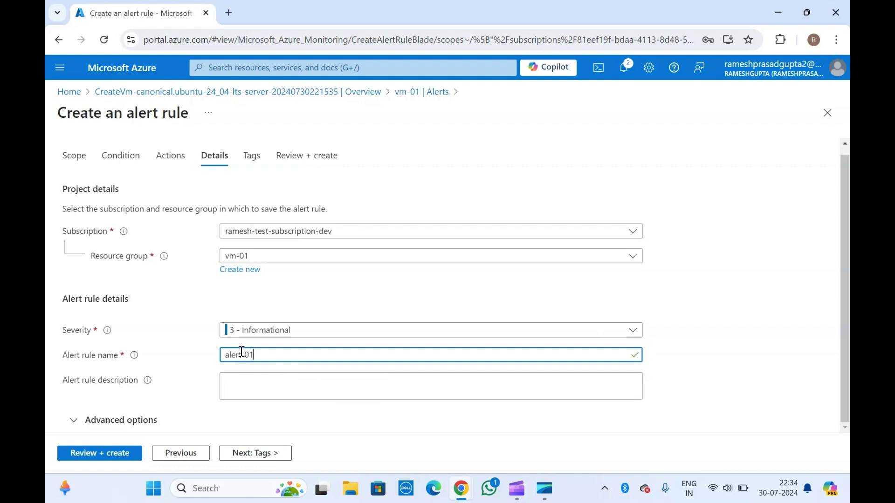
pyautogui.click(243, 385)
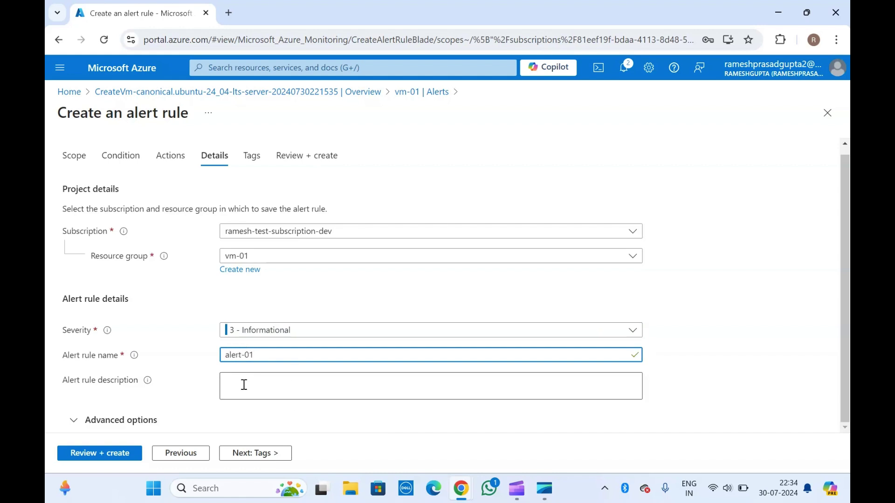
# Expand the alert rule's advanced options and review the custom properties, Enable upon creation and Automatically resolve alerts settings
pyautogui.click(120, 421)
pyautogui.scroll(-4, 120, 421)
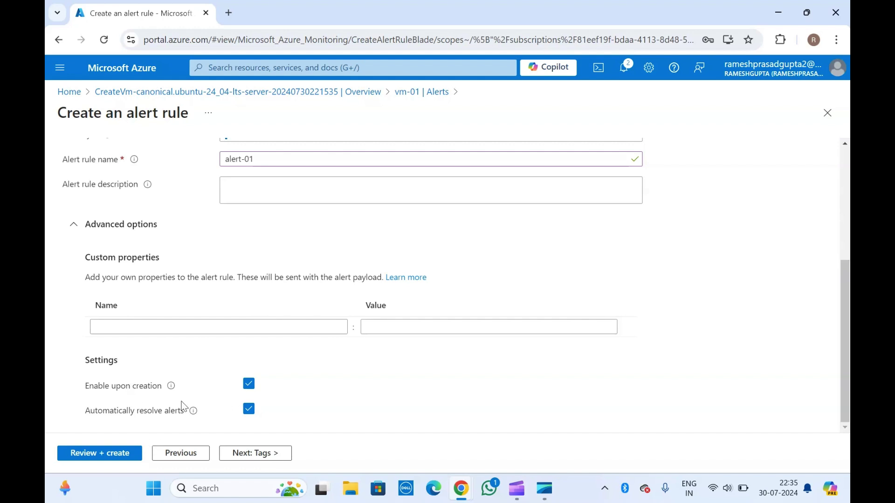
pyautogui.moveTo(172, 391)
pyautogui.moveTo(194, 412)
pyautogui.scroll(5, 101, 371)
pyautogui.scroll(-5, 101, 370)
# Leave the alert rule's tags empty, continue to its summary and create the rule
pyautogui.click(247, 455)
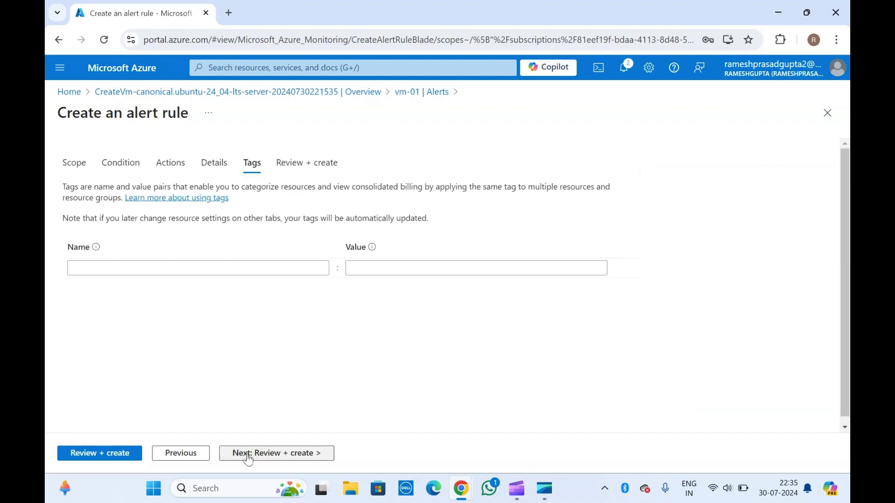
pyautogui.click(248, 454)
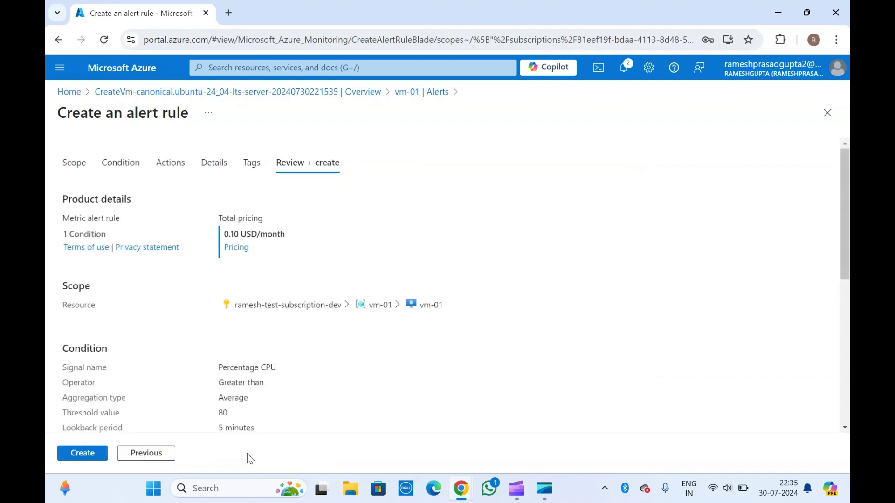
pyautogui.click(82, 452)
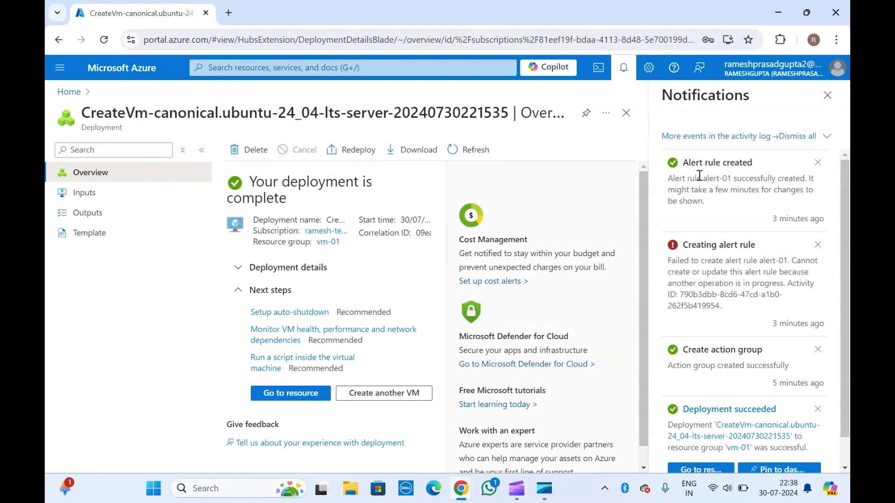
# Go to the vm-01 resource, close the notifications and open the alert rules list from its alerts
pyautogui.click(304, 391)
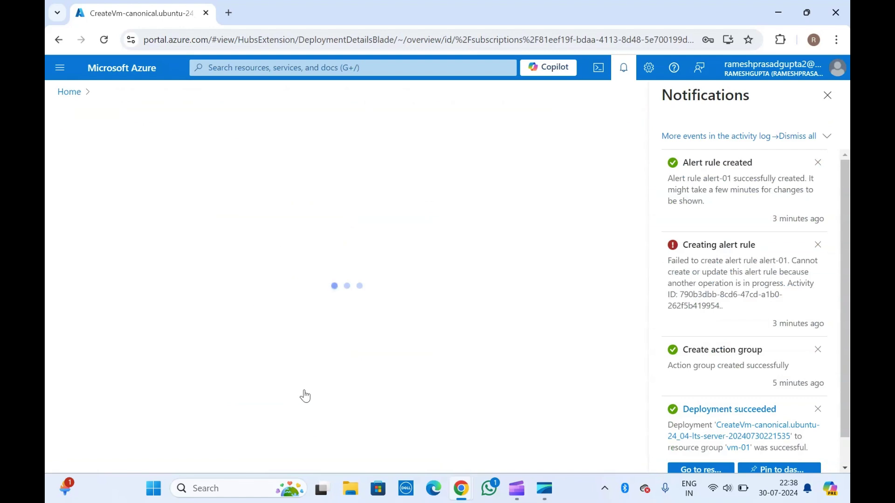
pyautogui.click(827, 95)
pyautogui.scroll(-3, 147, 353)
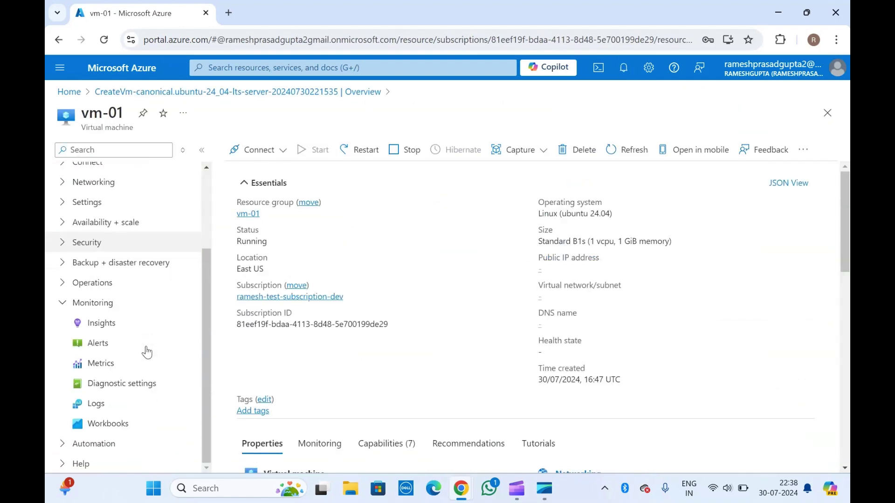
pyautogui.click(98, 343)
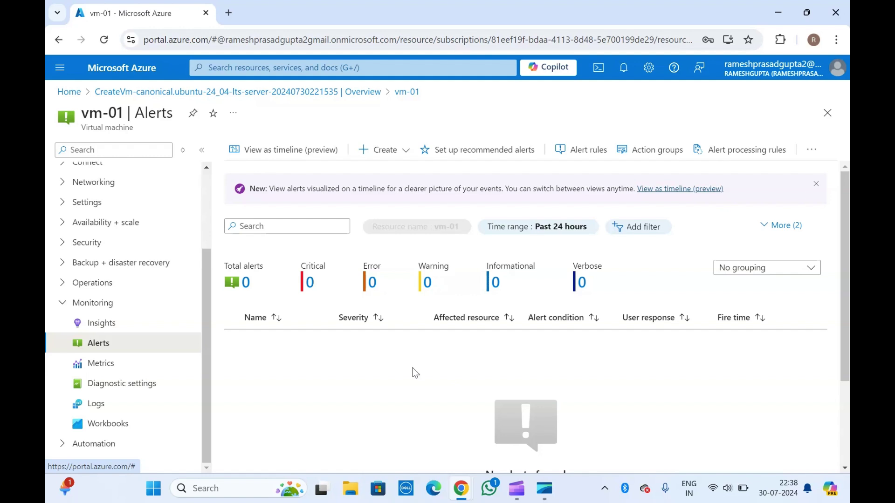
pyautogui.click(590, 153)
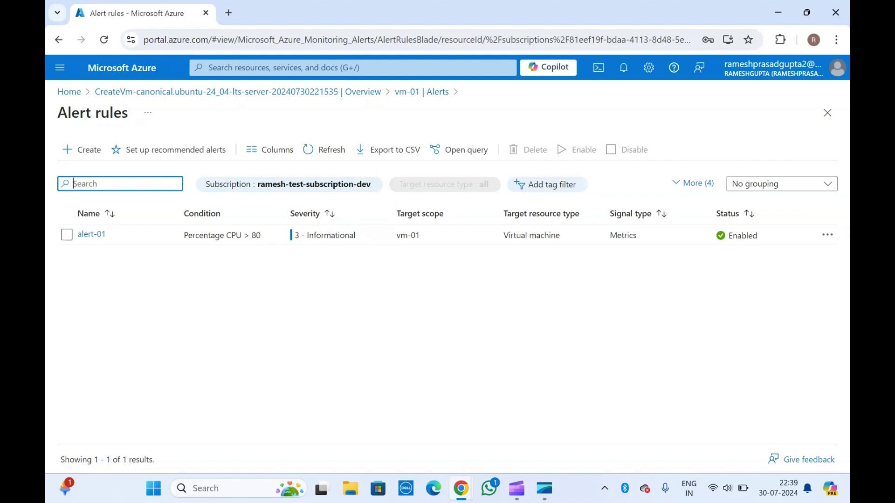
# Check the operations offered for alert-01, open the rule and examine its scope, conditions and webhook action
pyautogui.click(828, 238)
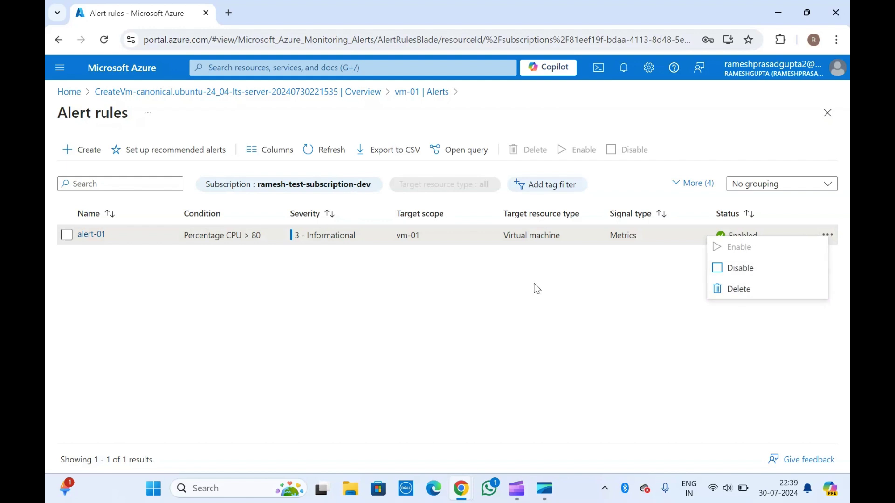
pyautogui.click(87, 235)
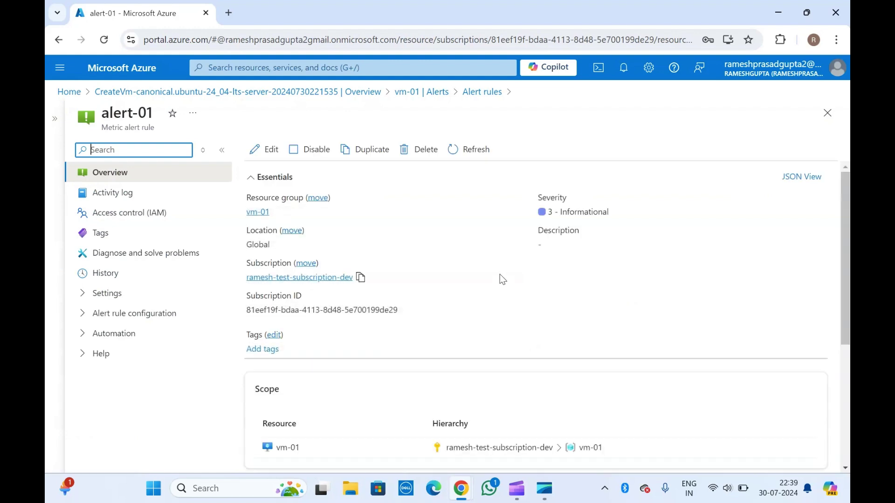
pyautogui.scroll(-2, 500, 274)
pyautogui.scroll(-2, 499, 274)
pyautogui.scroll(-3, 460, 294)
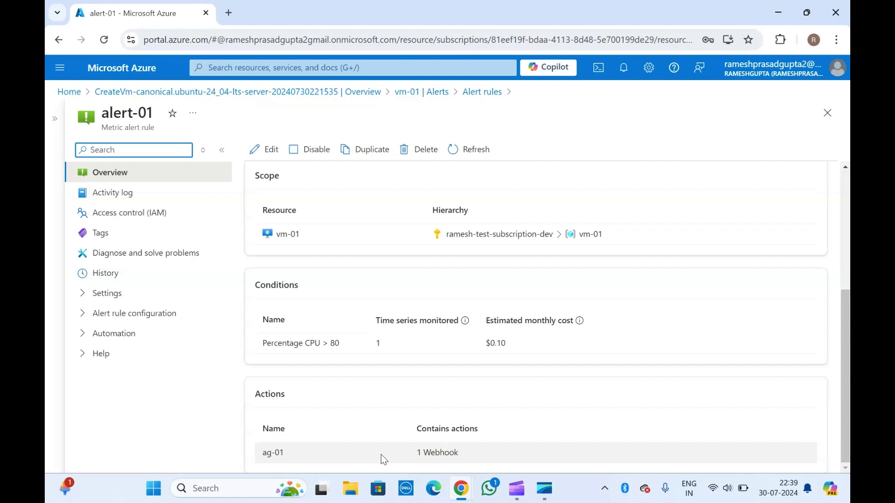
pyautogui.moveTo(434, 453)
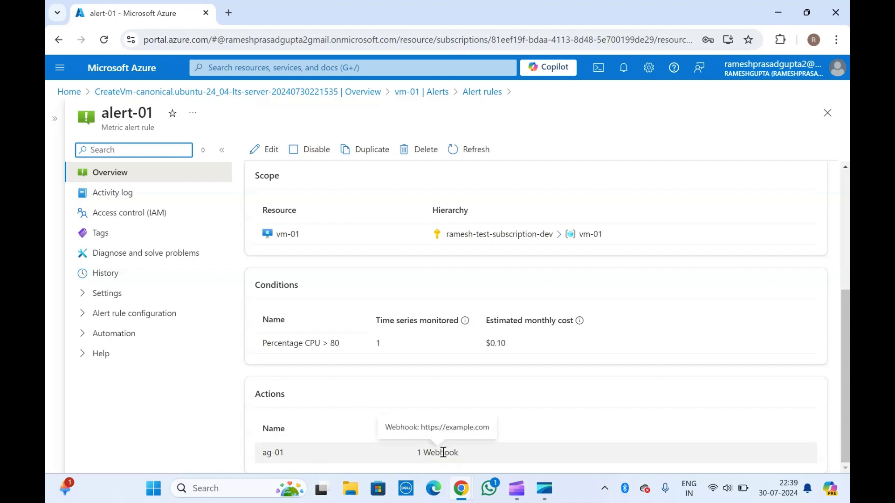
# Examine alert-01's settings, action groups and automation options, and return to its overview
pyautogui.click(83, 297)
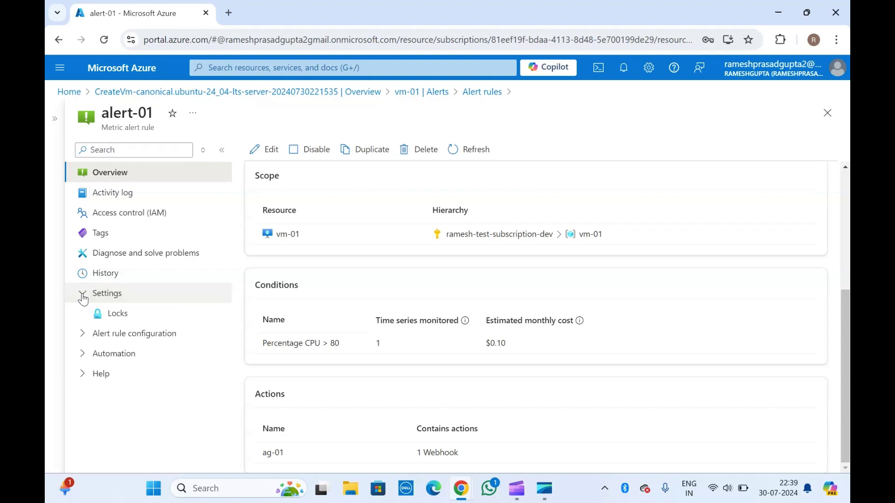
pyautogui.click(87, 332)
pyautogui.click(123, 354)
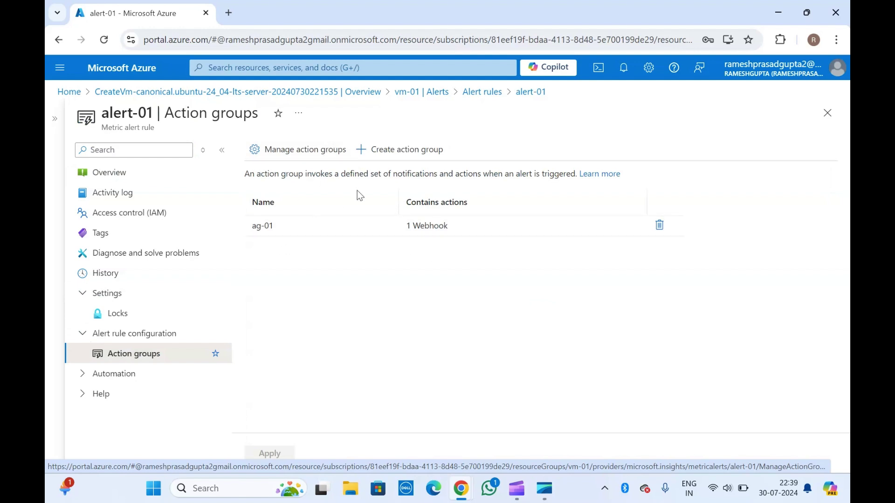
pyautogui.click(107, 374)
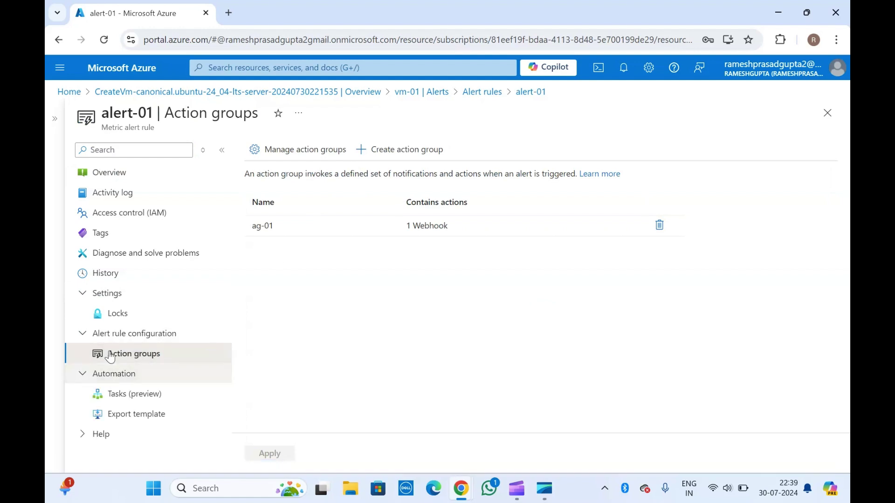
pyautogui.click(125, 180)
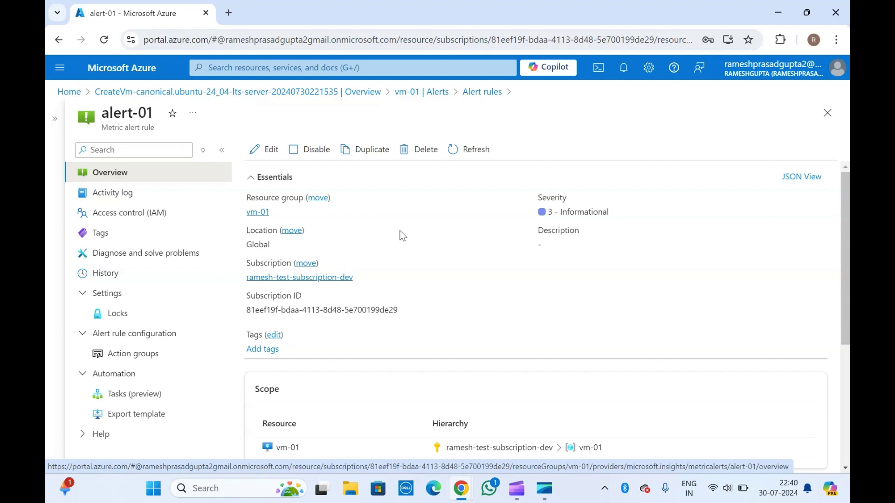
# Return to the vm-01 resource from the deployment overview and view its monitoring logs page
pyautogui.click(315, 91)
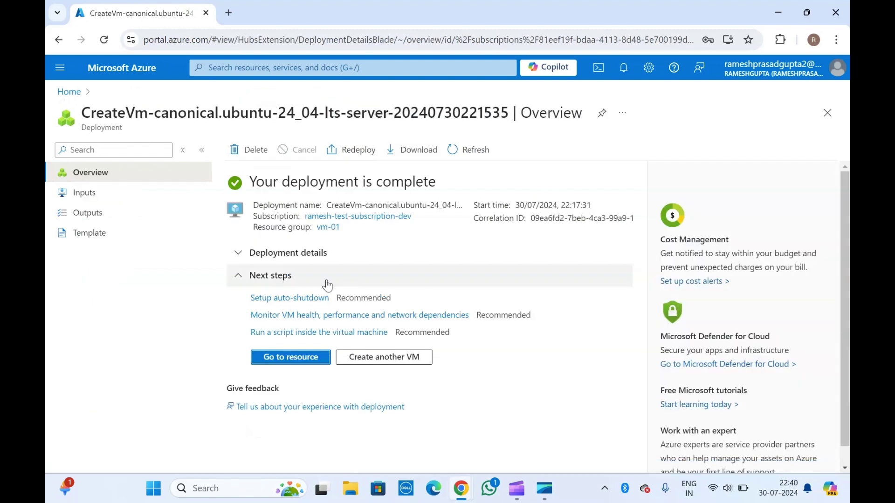
pyautogui.click(292, 358)
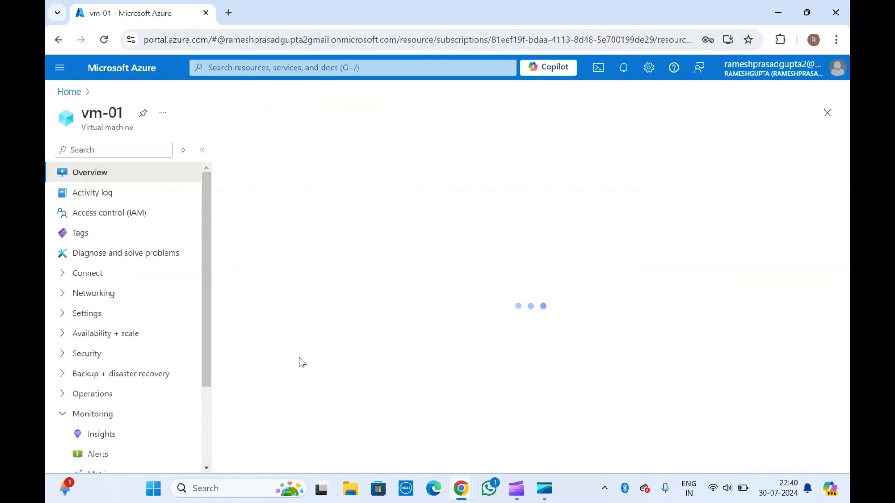
pyautogui.scroll(-2, 144, 335)
pyautogui.scroll(-1, 144, 335)
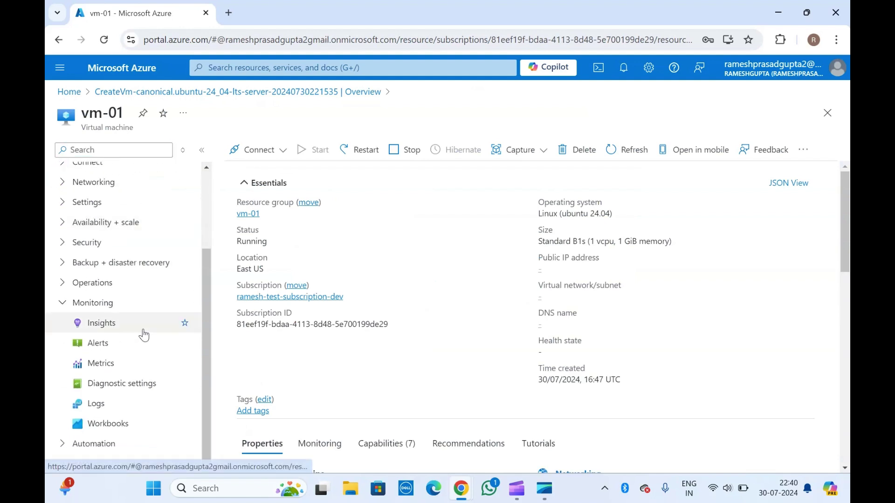
pyautogui.click(100, 413)
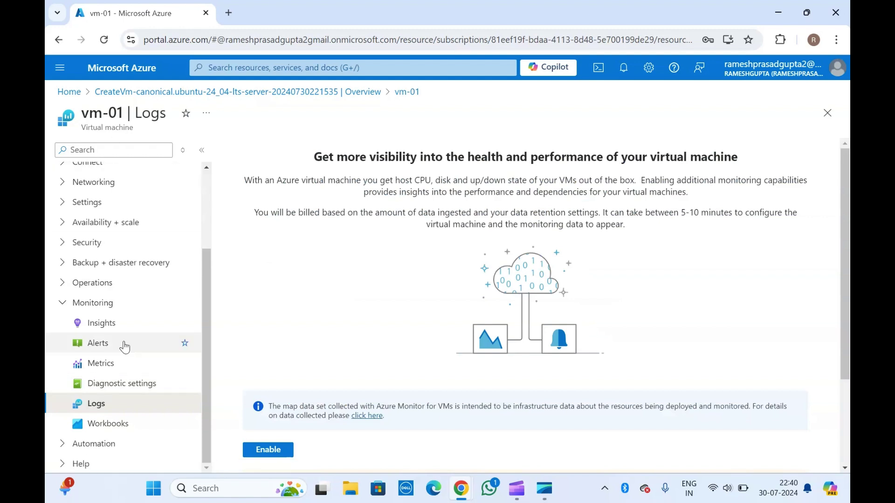
pyautogui.scroll(3, 123, 345)
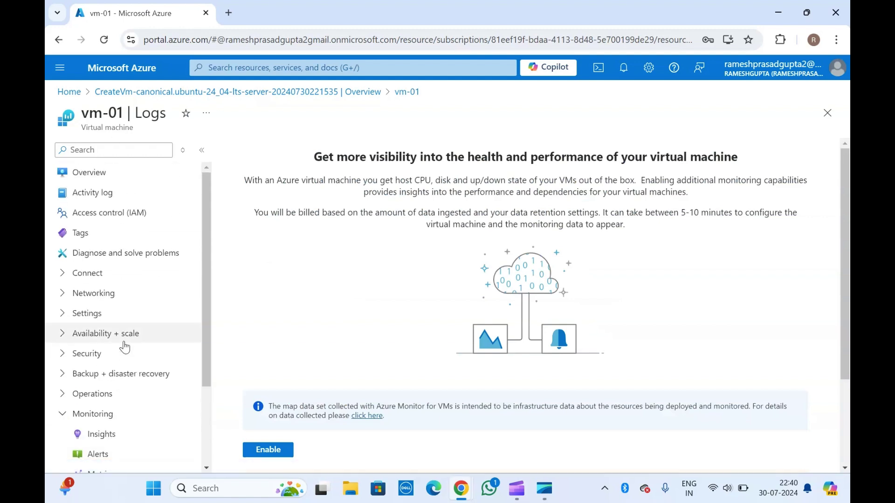